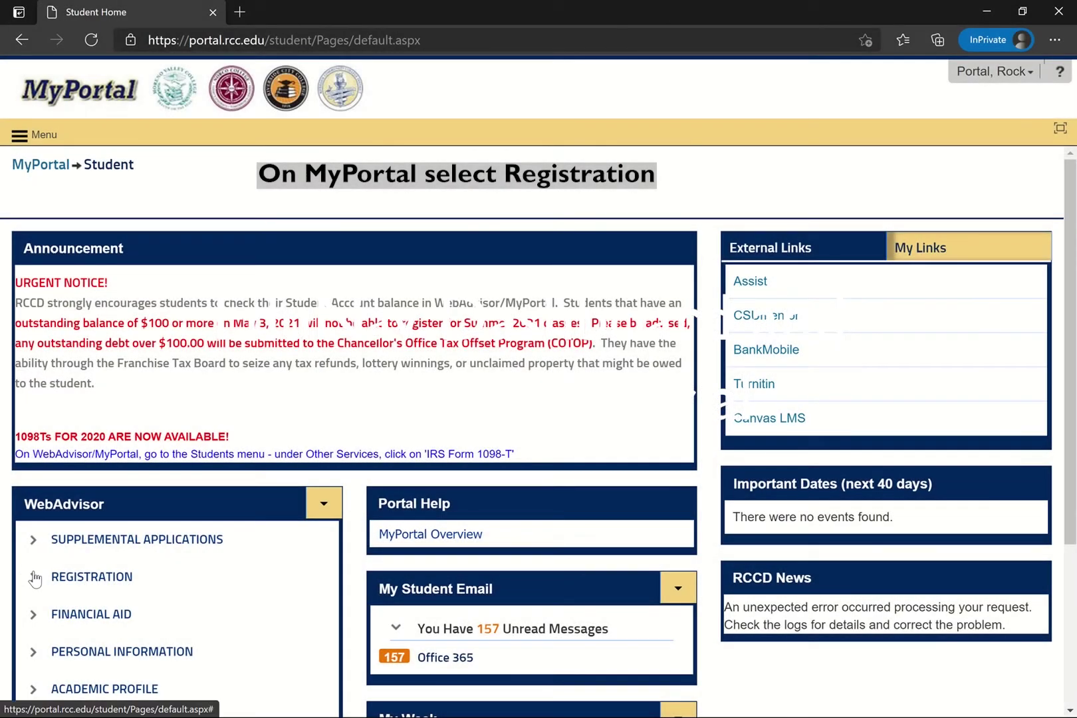
Open Register and Drop Classes under WebAdvisor's REGISTRATION menu and continue on to EduNav
left_click(33, 578)
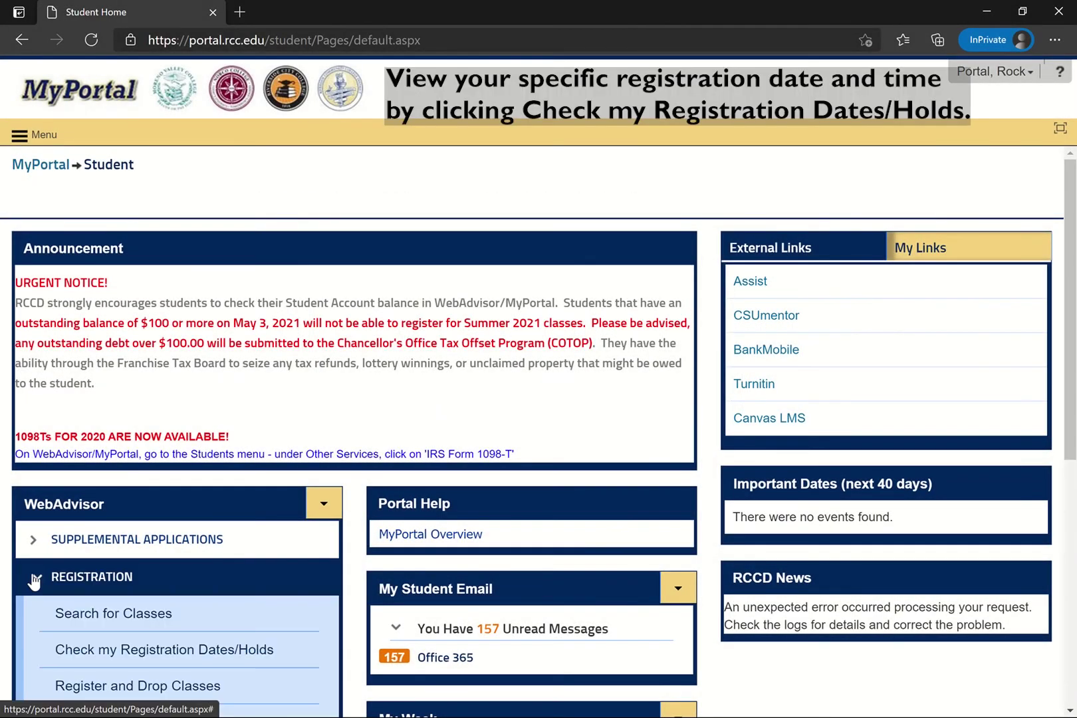
scroll(35, 580, "down", 1)
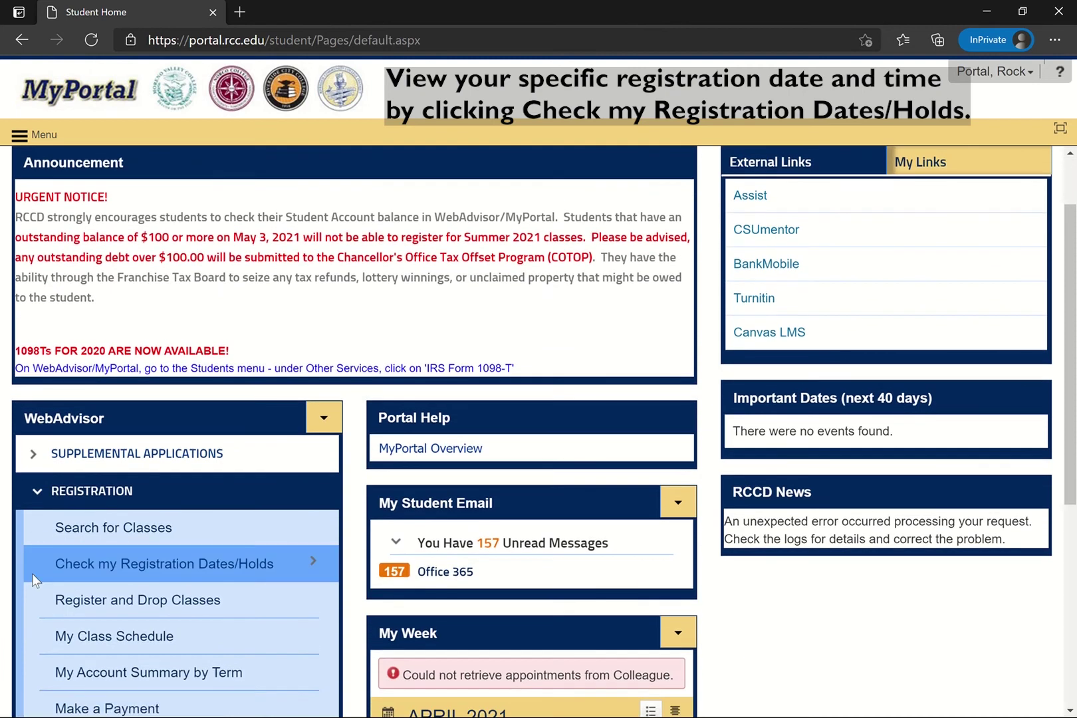
left_click(95, 606)
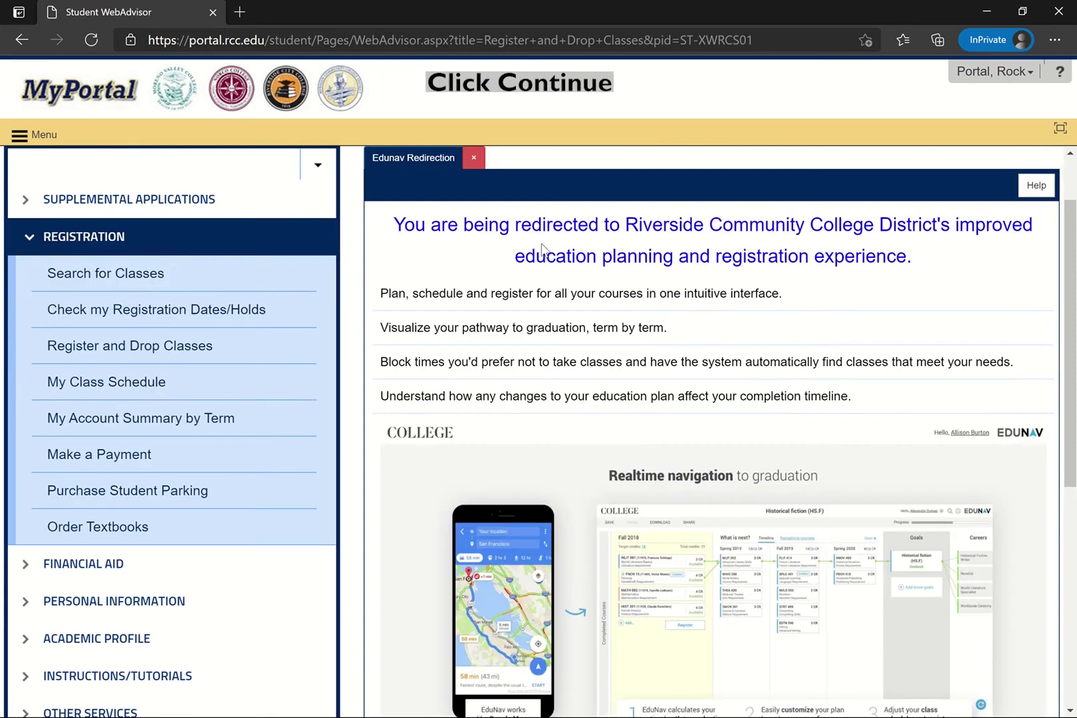
scroll(444, 452, "down", 3)
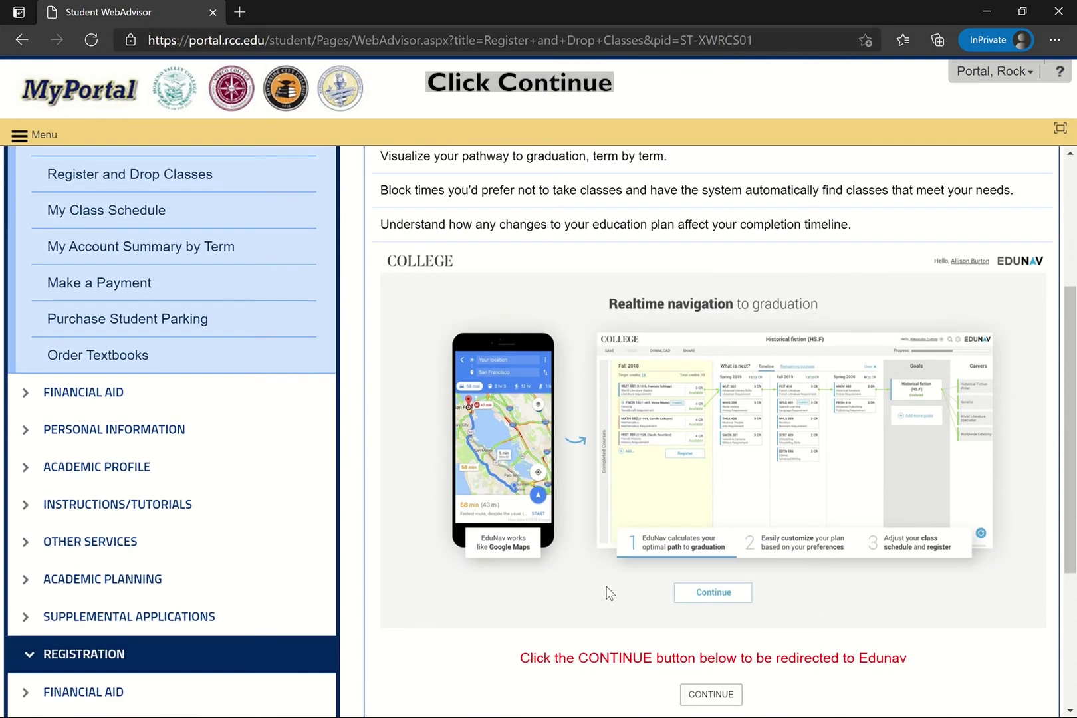
left_click(708, 696)
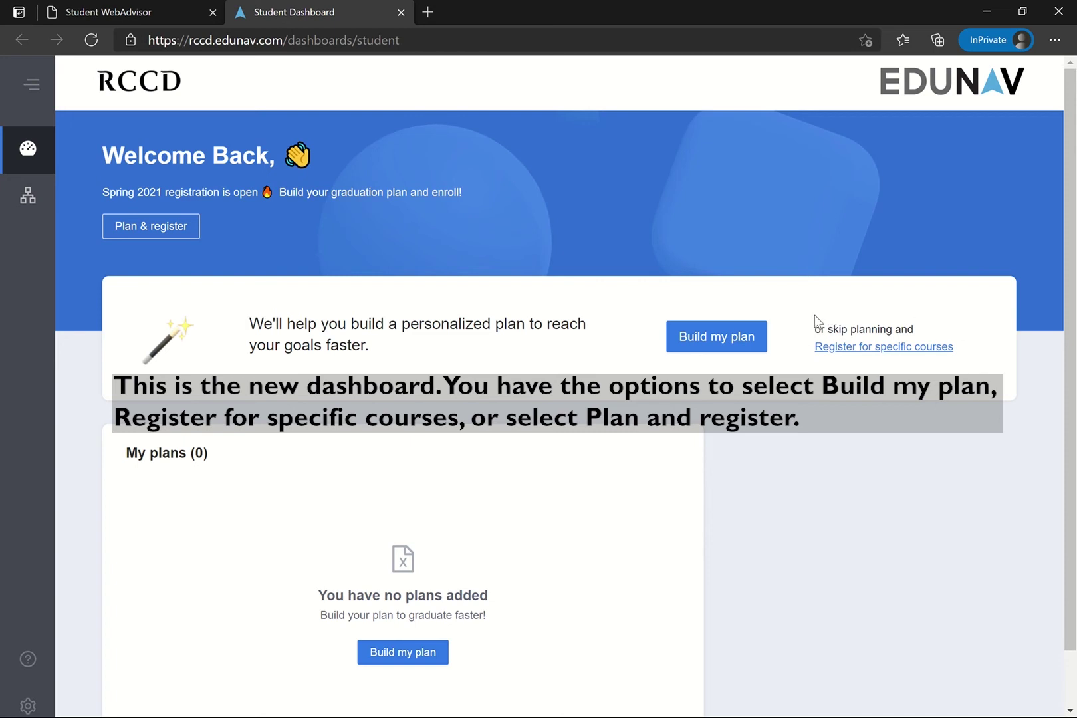
Open Plan & register from the EduNav student dashboard
left_click(154, 229)
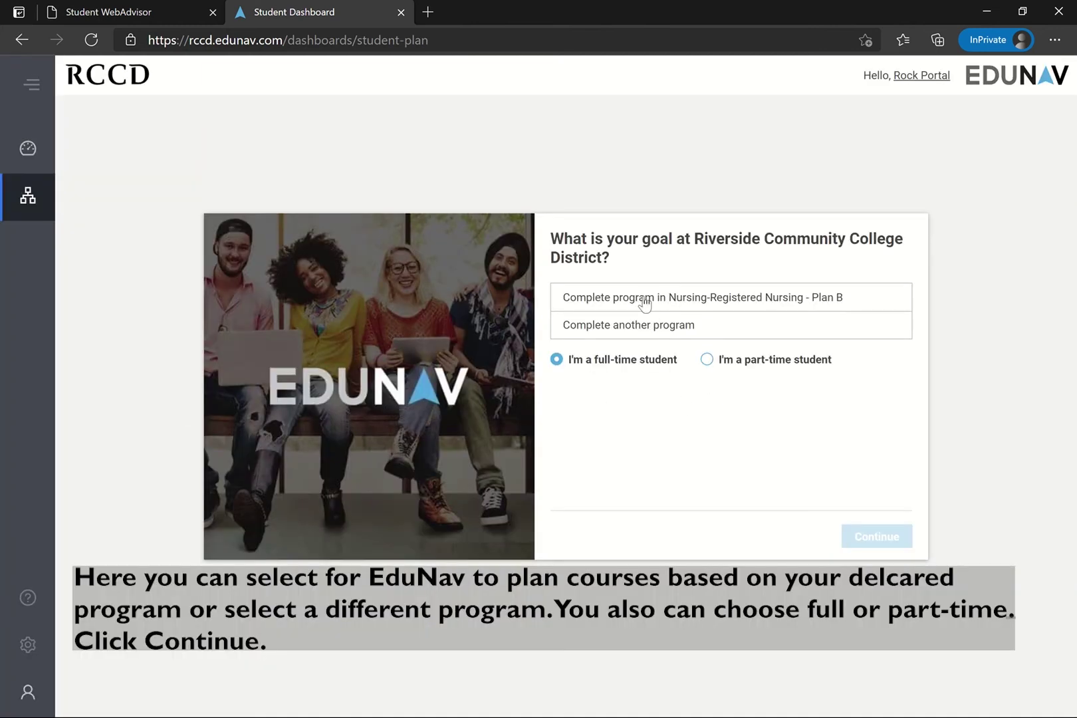
Choose 'Complete another program' as the goal, keeping full-time status
left_click(717, 328)
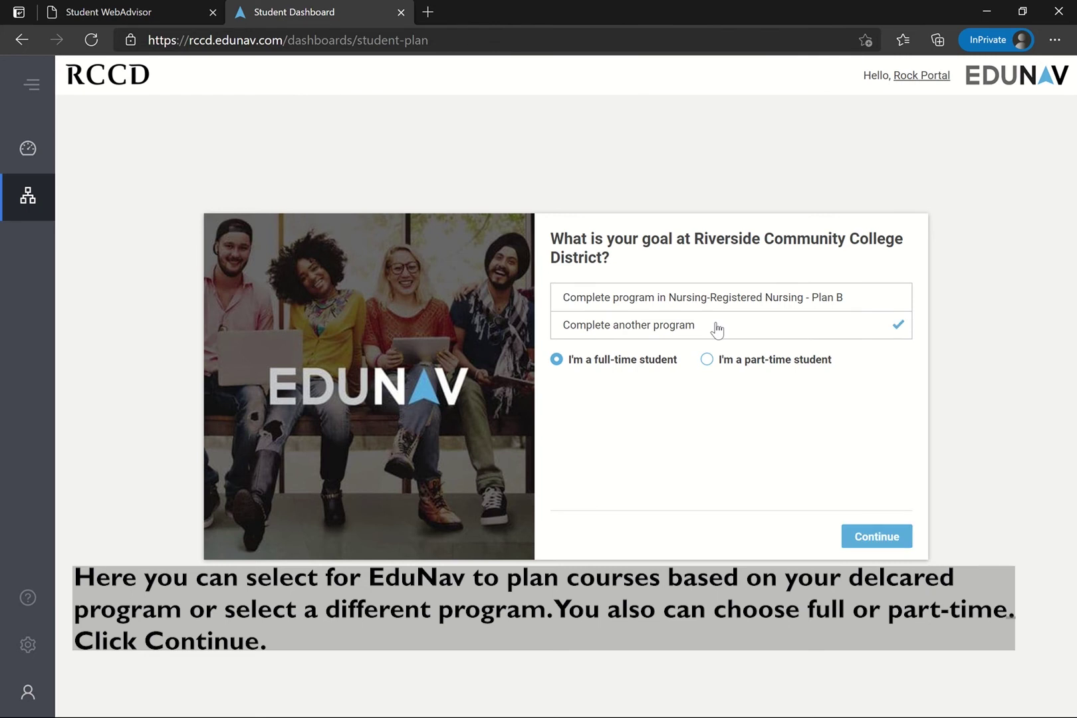
Add Administration & Information Systems - Plan B as the program of study and apply it
left_click(847, 542)
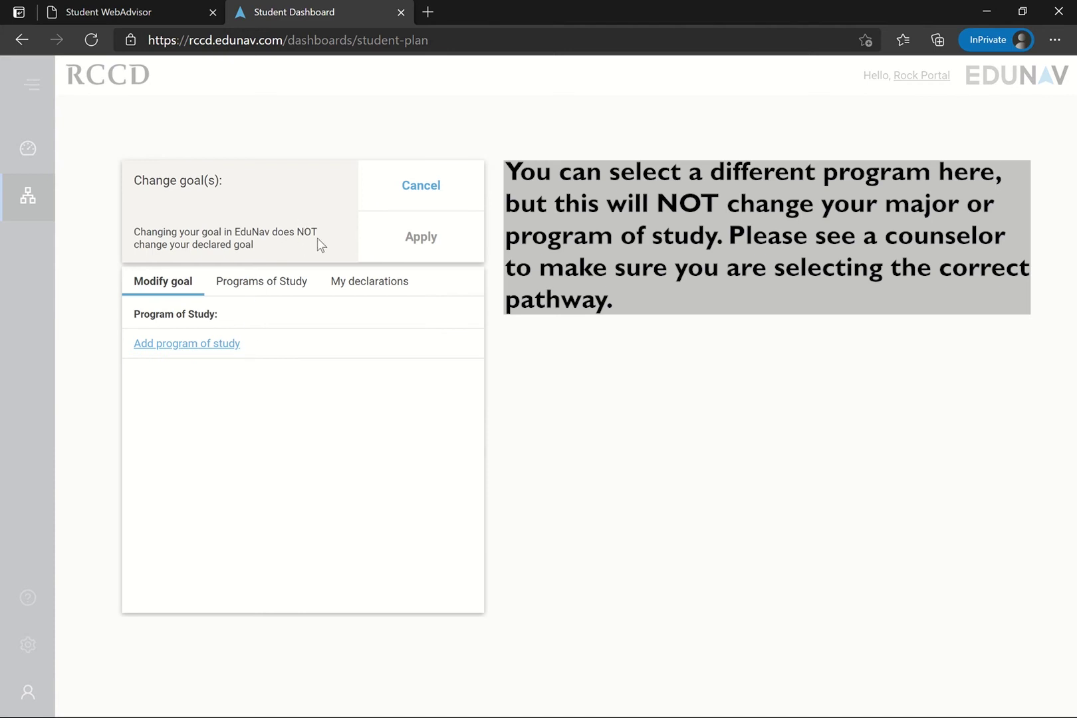
left_click(191, 352)
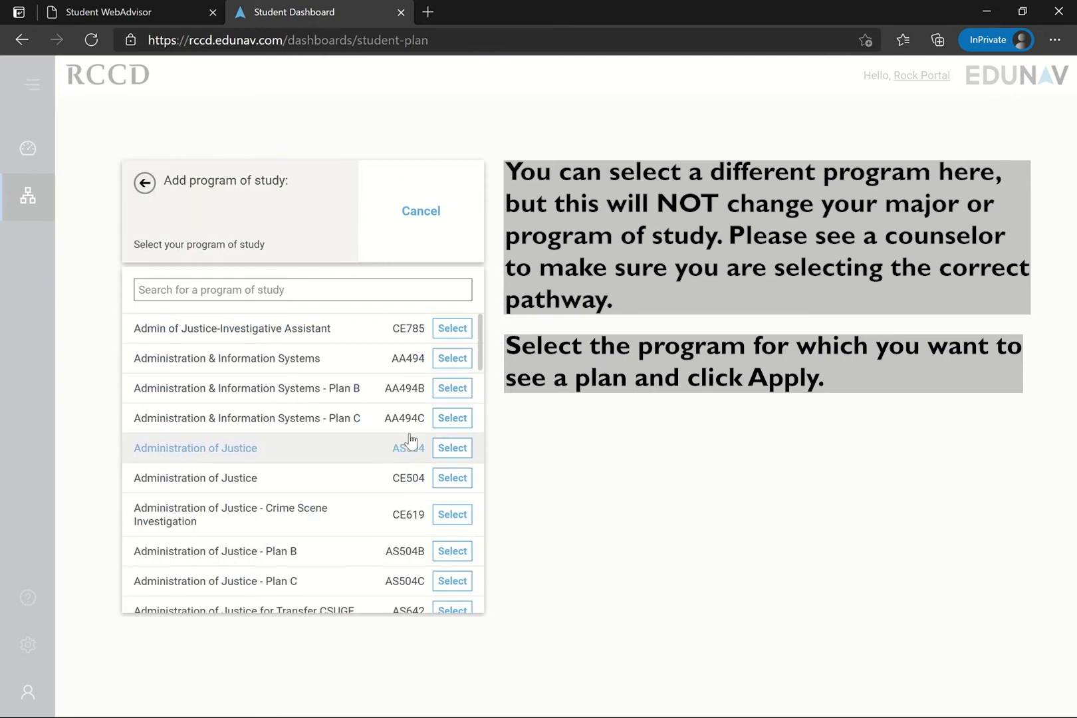
left_click(459, 392)
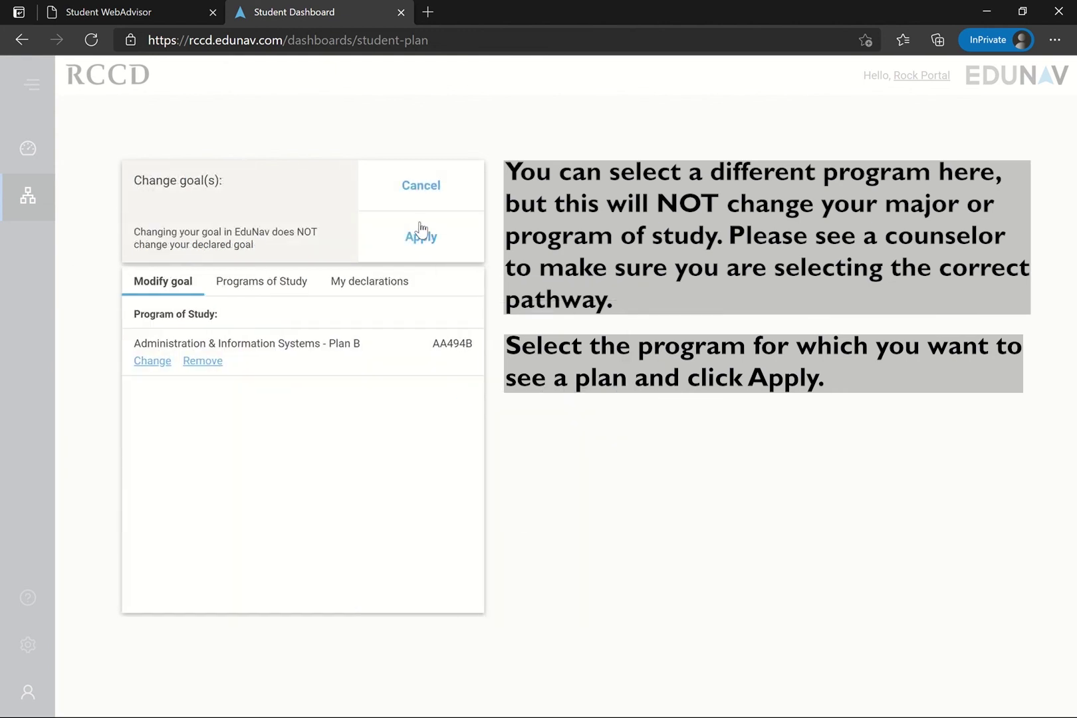
left_click(427, 241)
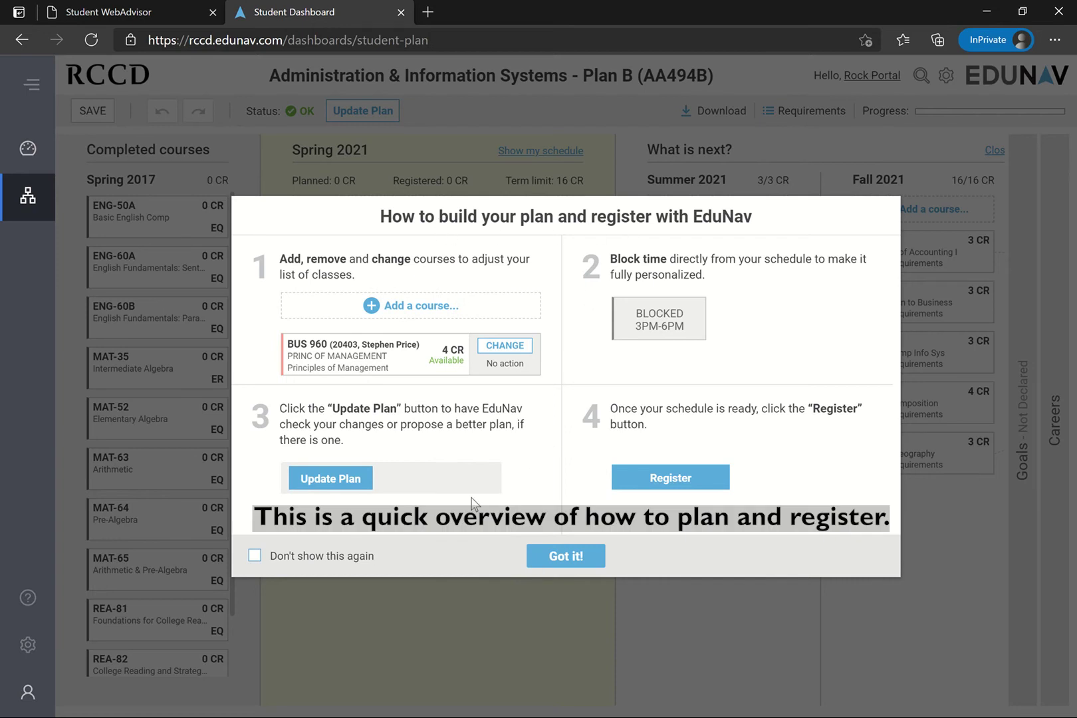
Dismiss the 'How to build your plan' overview to reveal the term-by-term plan
left_click(553, 562)
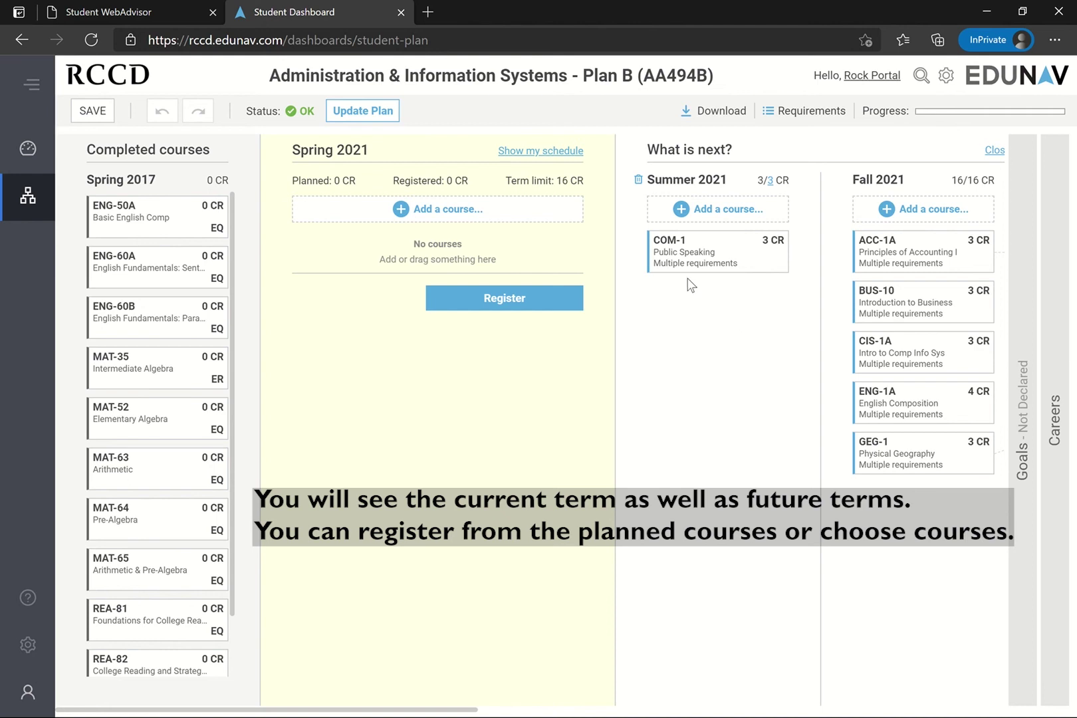
Browse ACC-1A for Spring 2021 and review section 43199's instructor, key dates and description
left_click(401, 210)
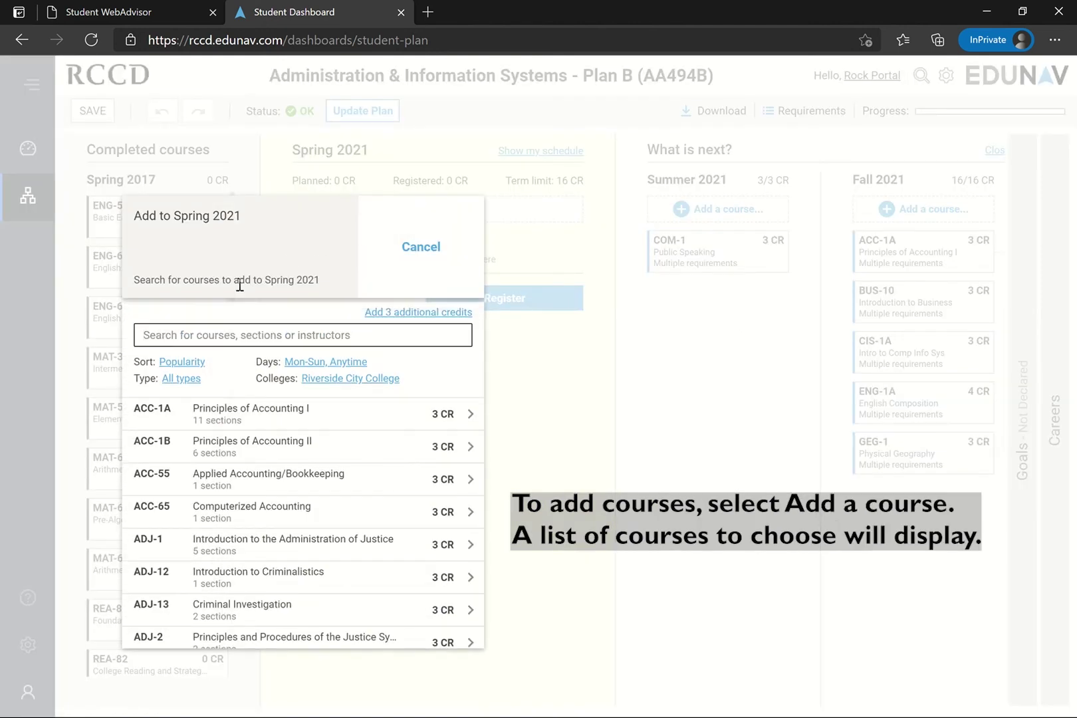
left_click(221, 417)
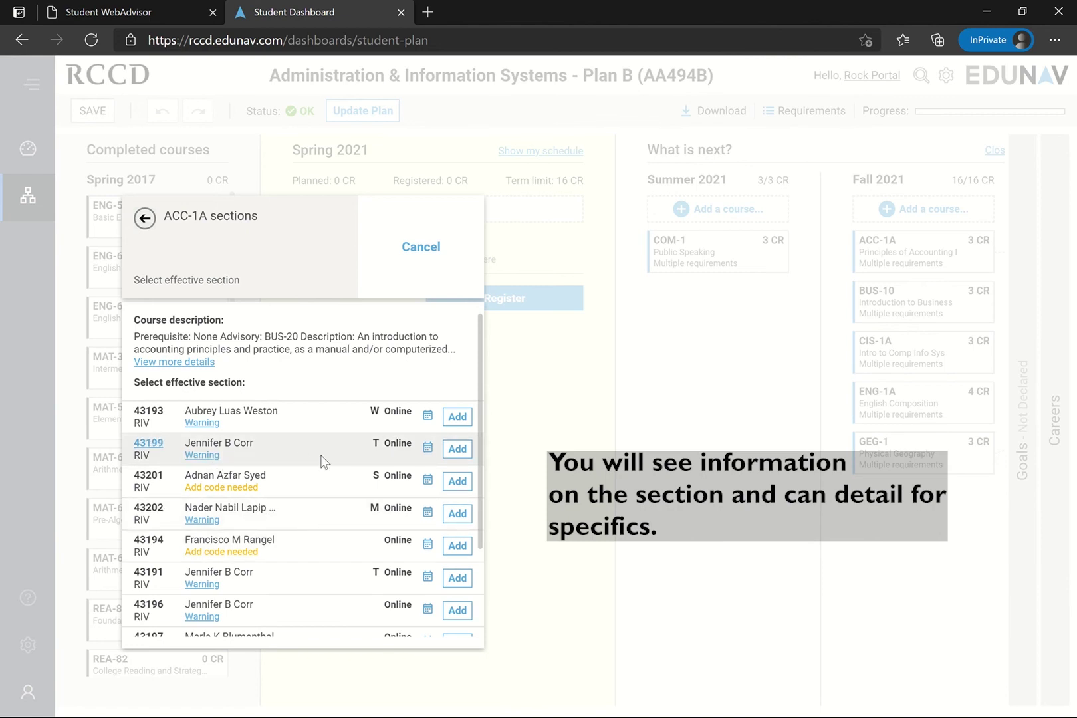
left_click(146, 444)
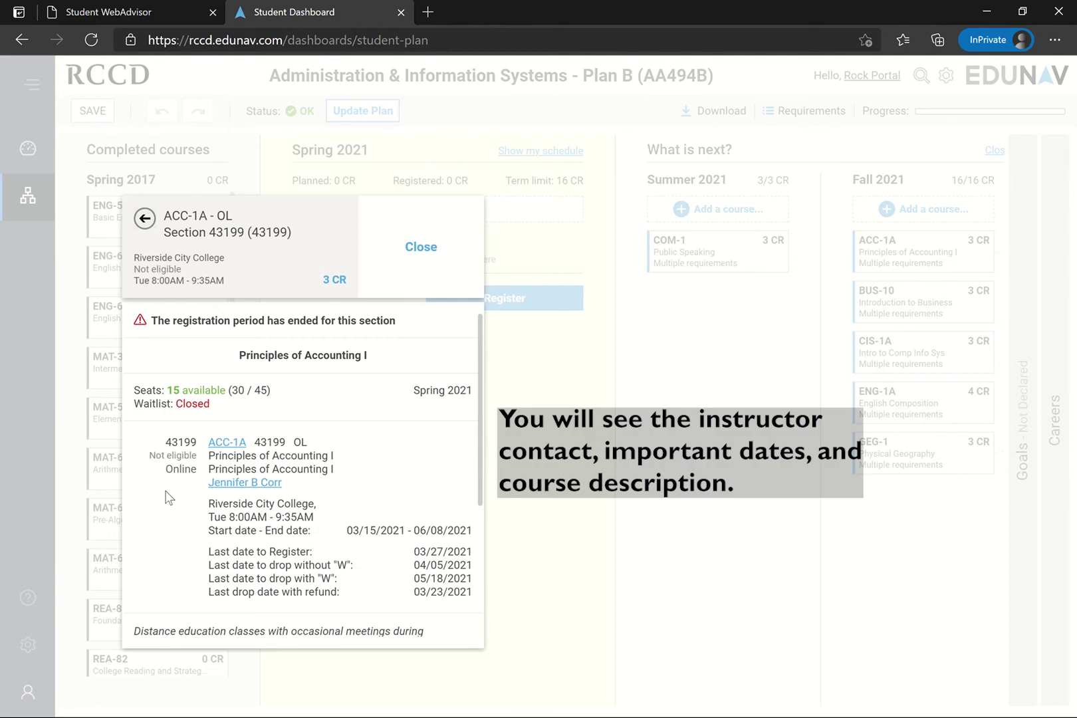
scroll(373, 551, "down", 2)
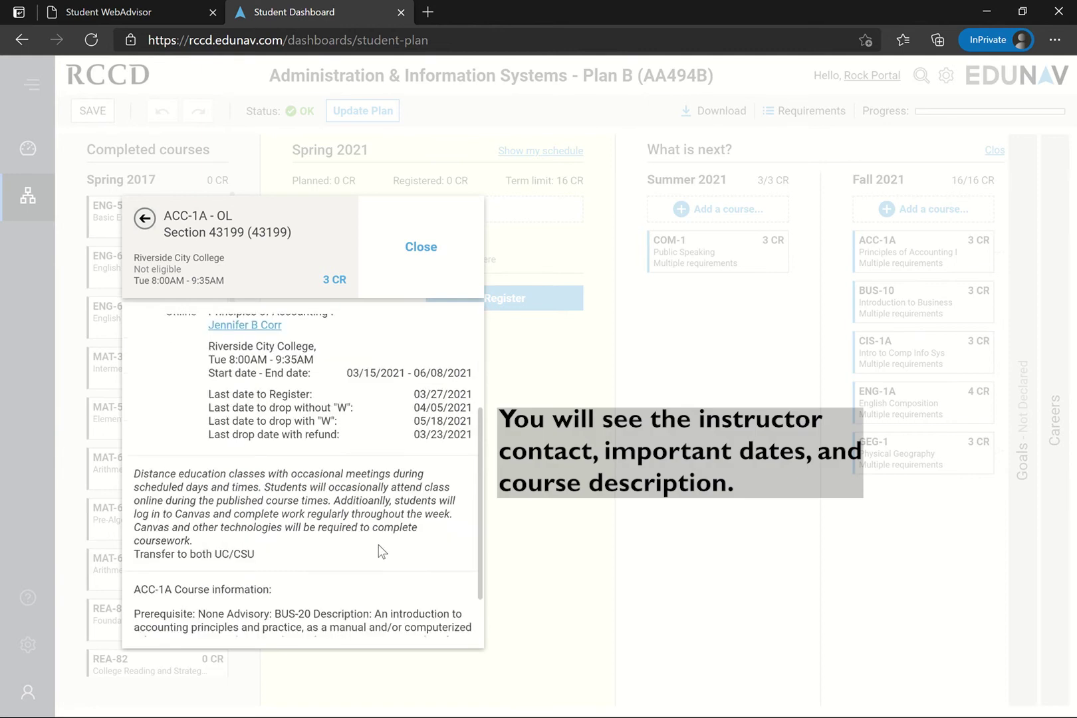
scroll(377, 551, "down", 1)
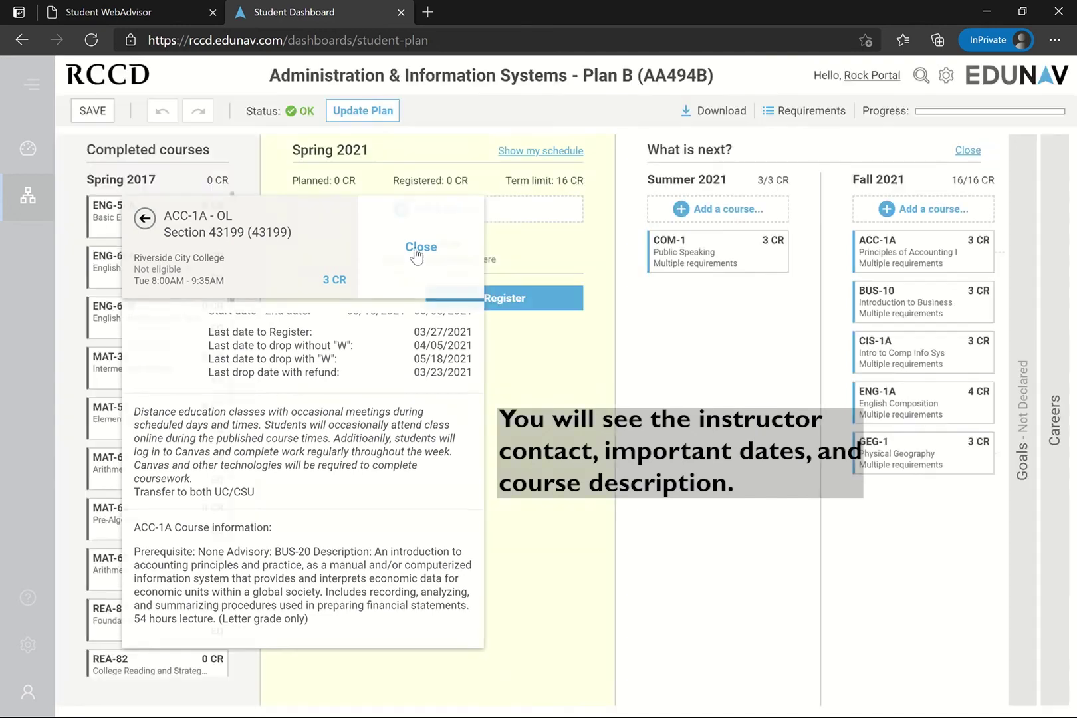
Close section 43199's details and search 'the-32' to list THE-32's Spring 2021 sections
left_click(416, 254)
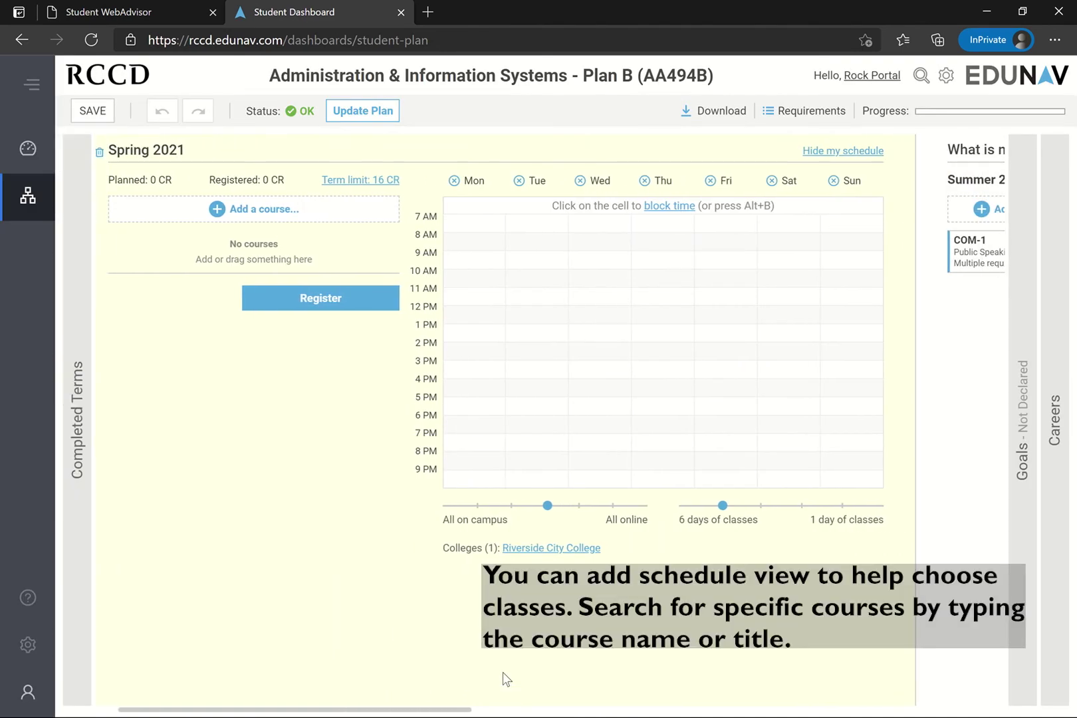
left_click(240, 210)
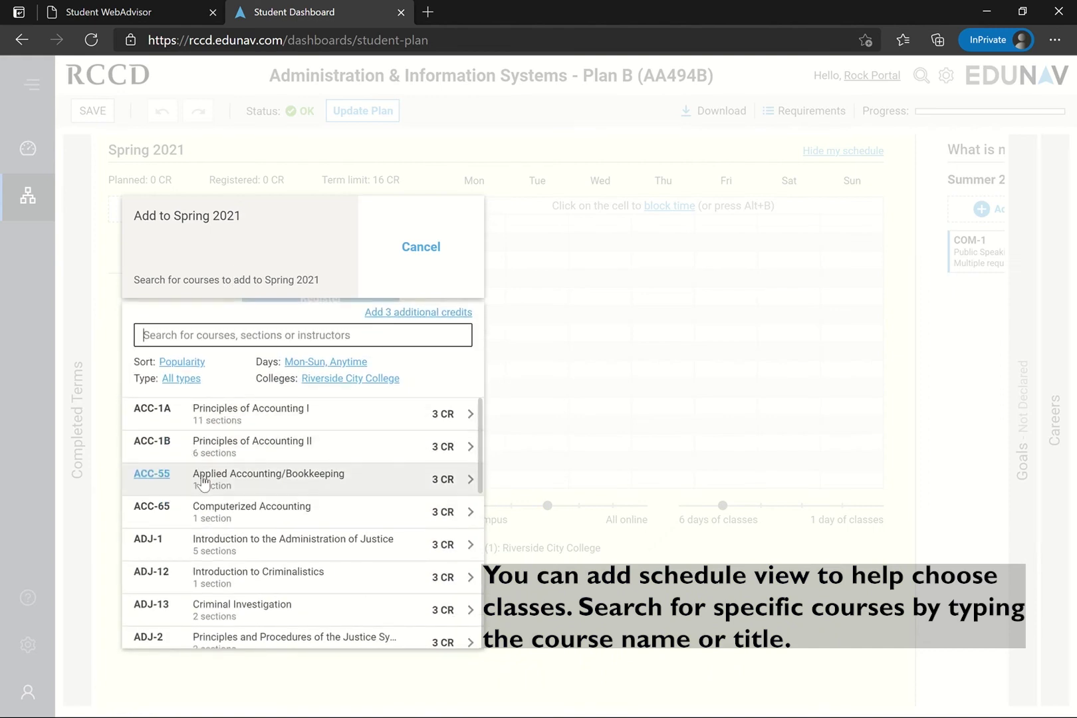
scroll(202, 481, "down", 3)
scroll(203, 492, "down", 3)
scroll(203, 492, "down", 5)
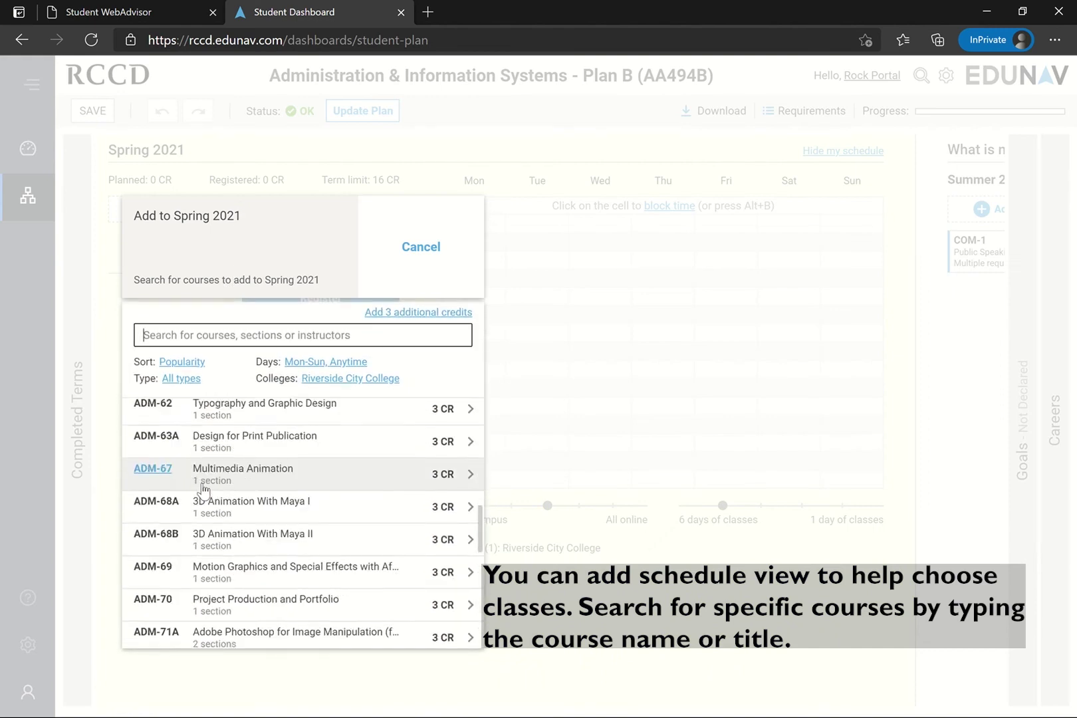
scroll(204, 488, "down", 5)
scroll(196, 495, "down", 5)
left_click(166, 332)
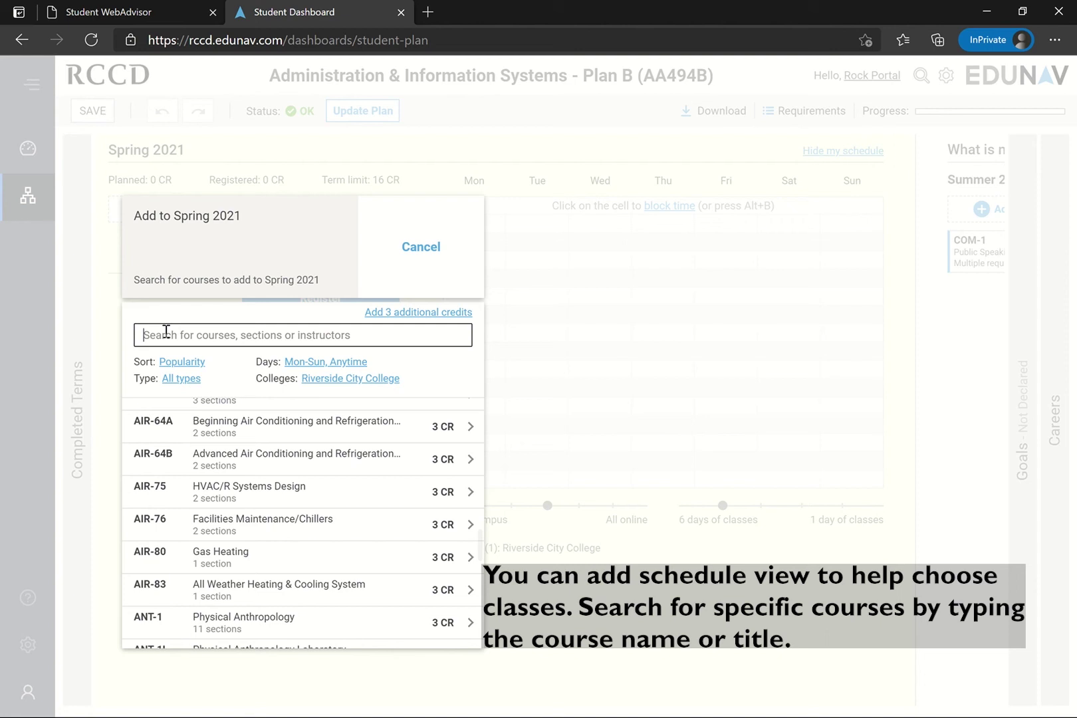
type("the")
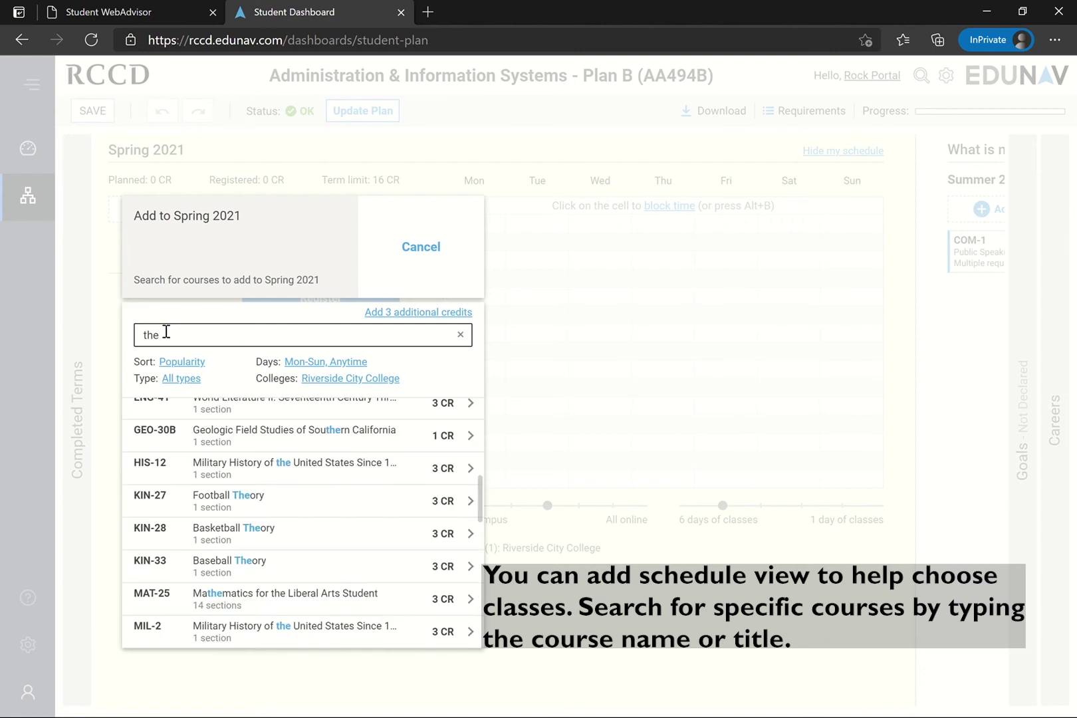
type("-32")
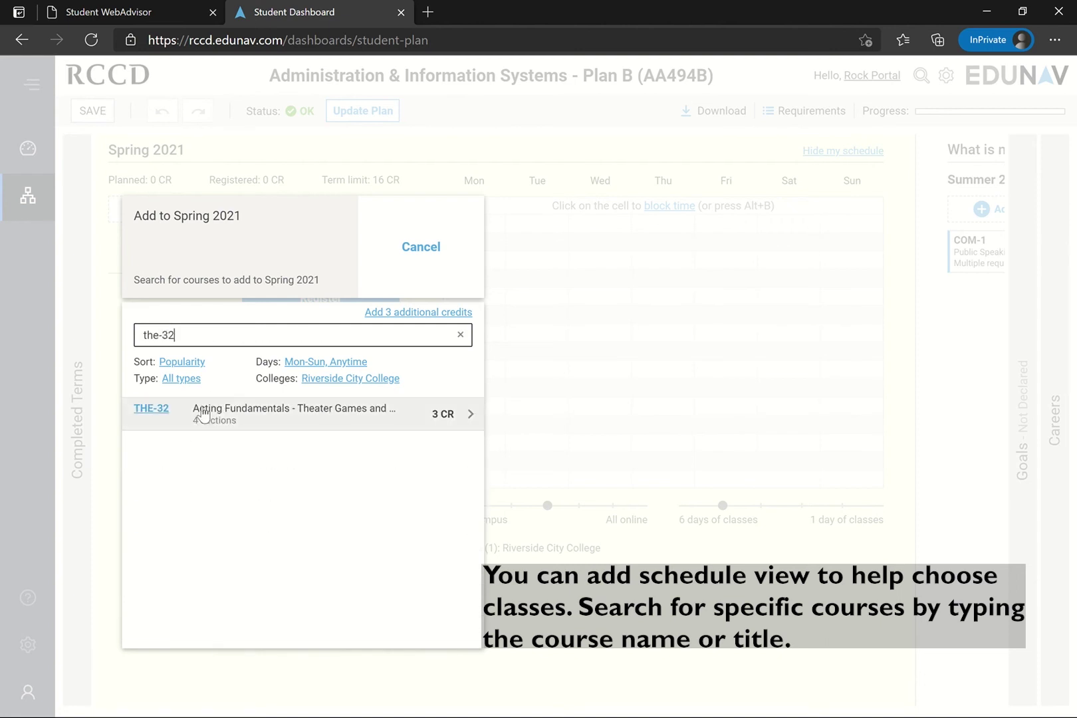
left_click(208, 421)
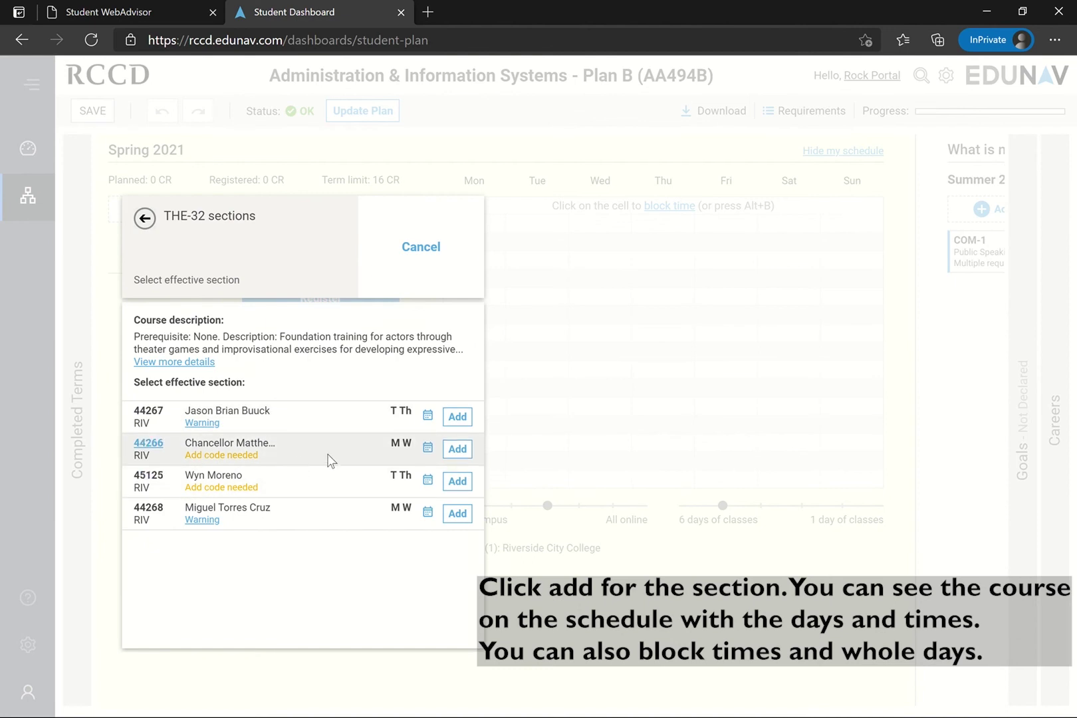
Add THE-32 section 44266 to Spring 2021, blocking Tuesday 8–9 AM and all of Friday
left_click(457, 449)
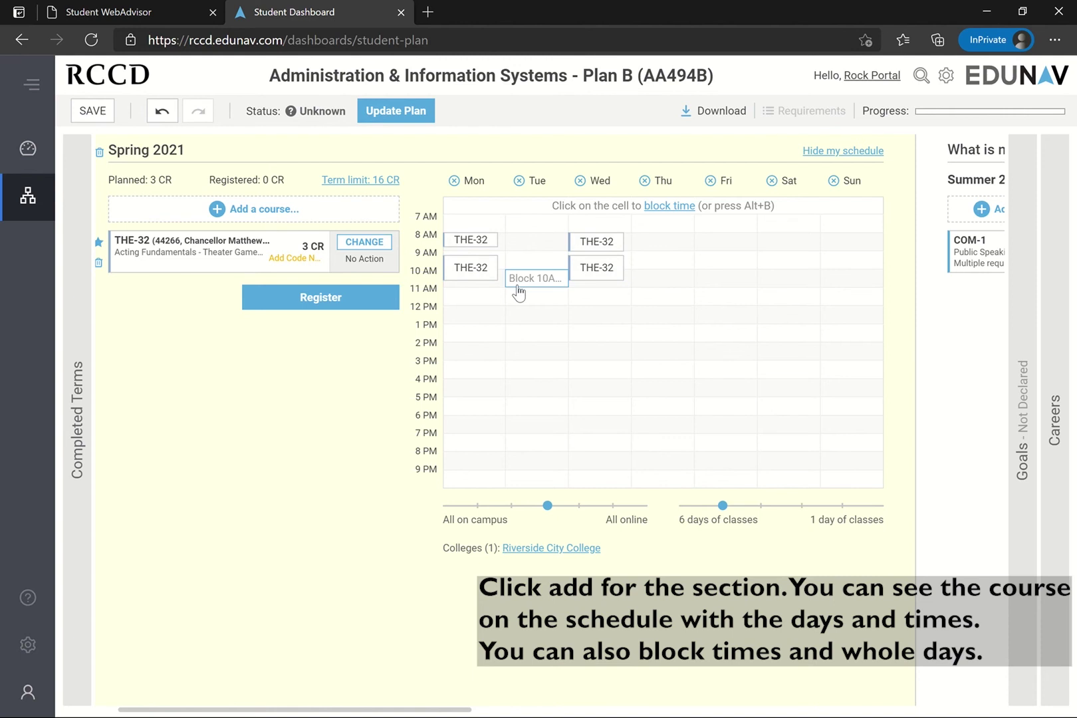
left_click(534, 242)
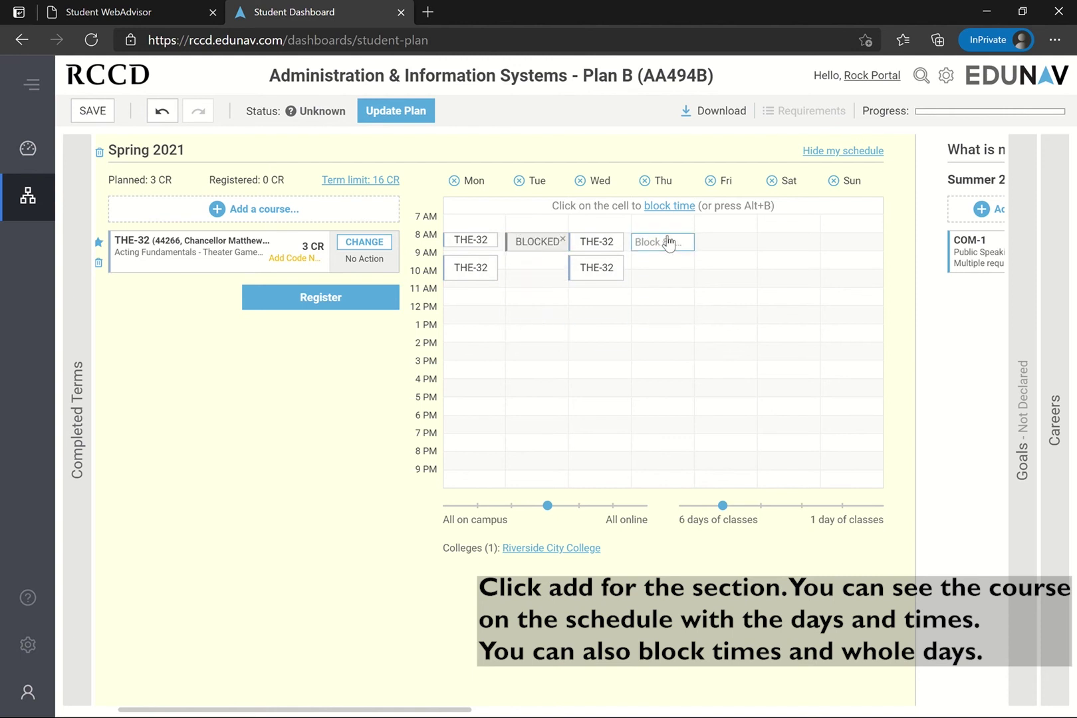
left_click(711, 181)
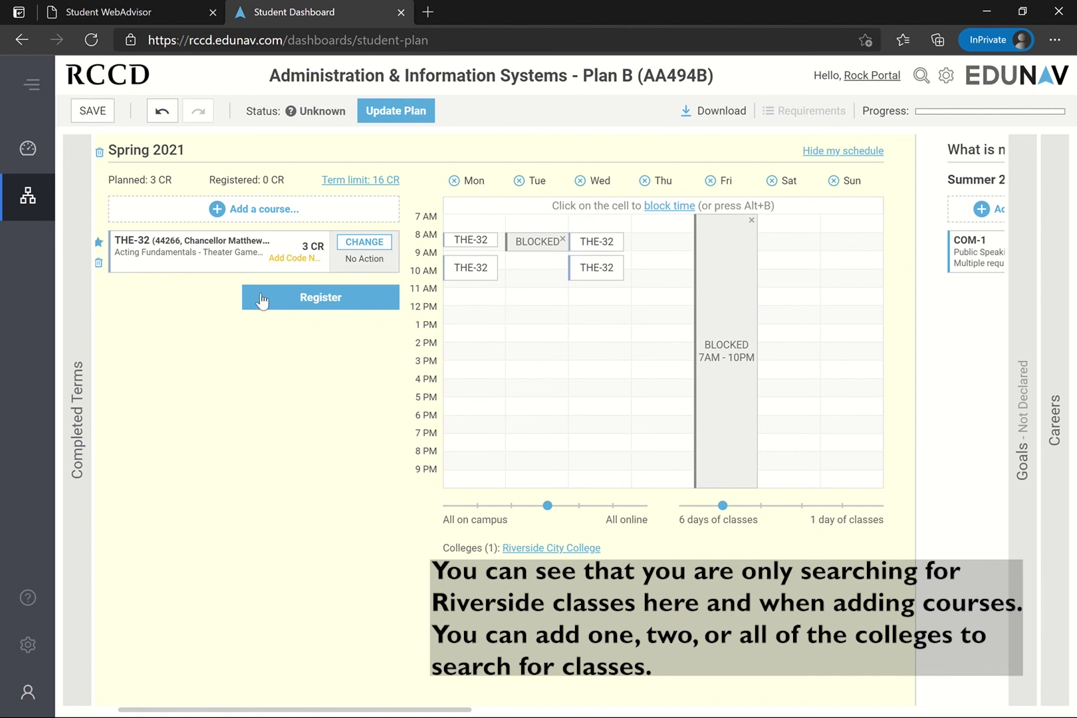
left_click(238, 211)
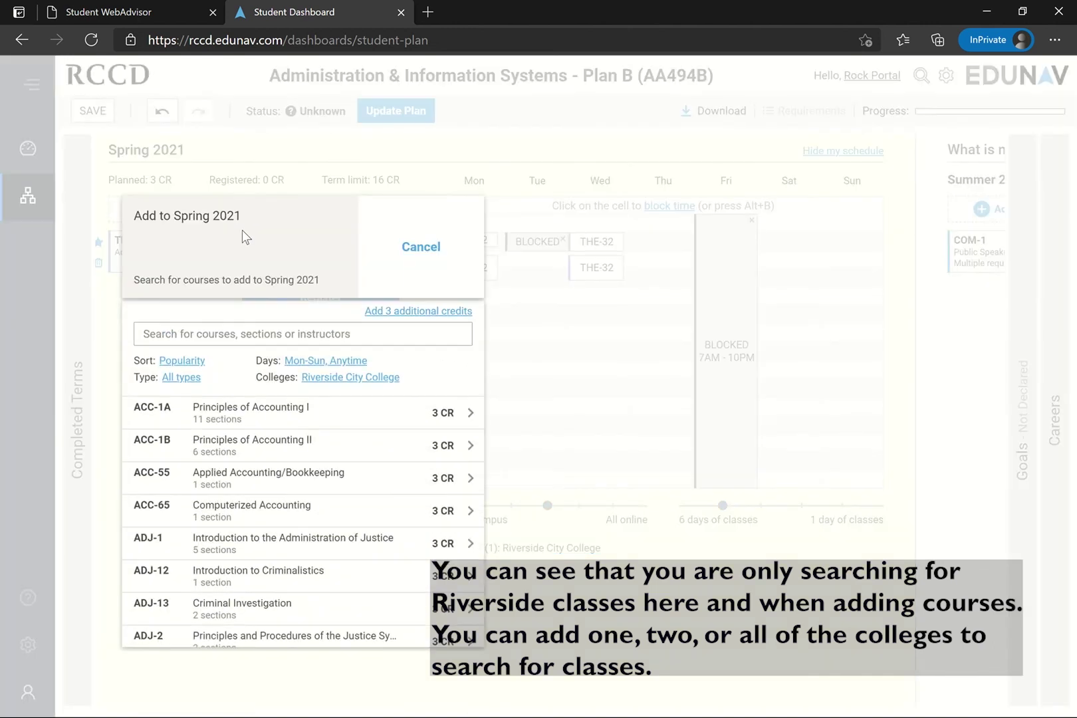
left_click(320, 389)
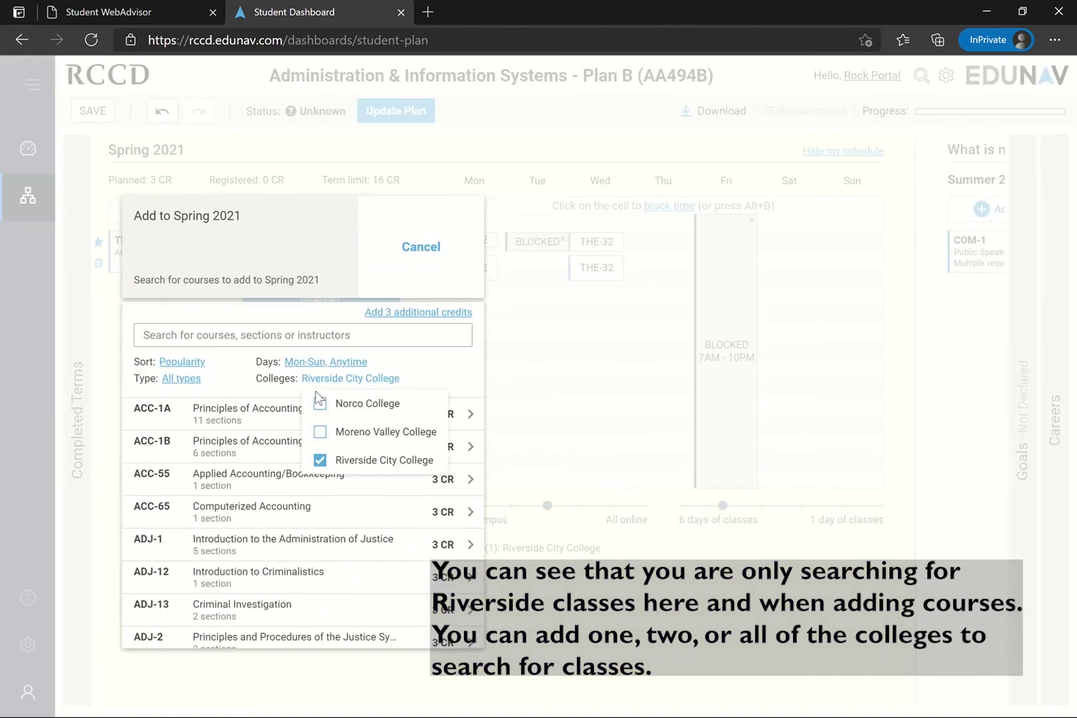
left_click(320, 403)
left_click(321, 434)
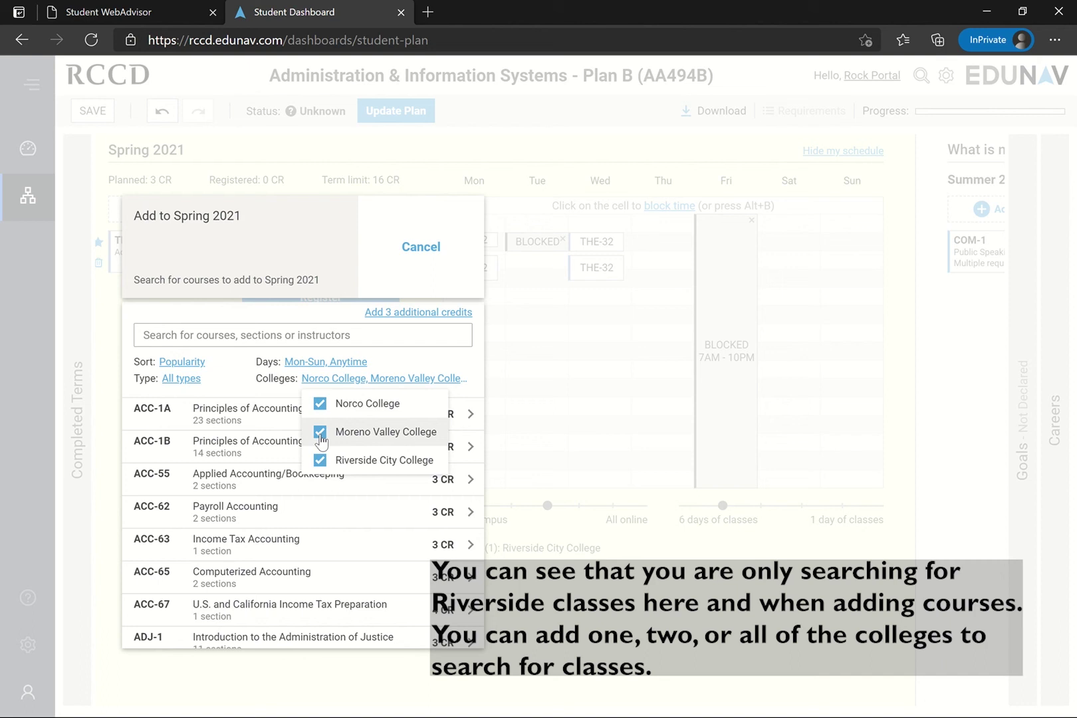
left_click(320, 433)
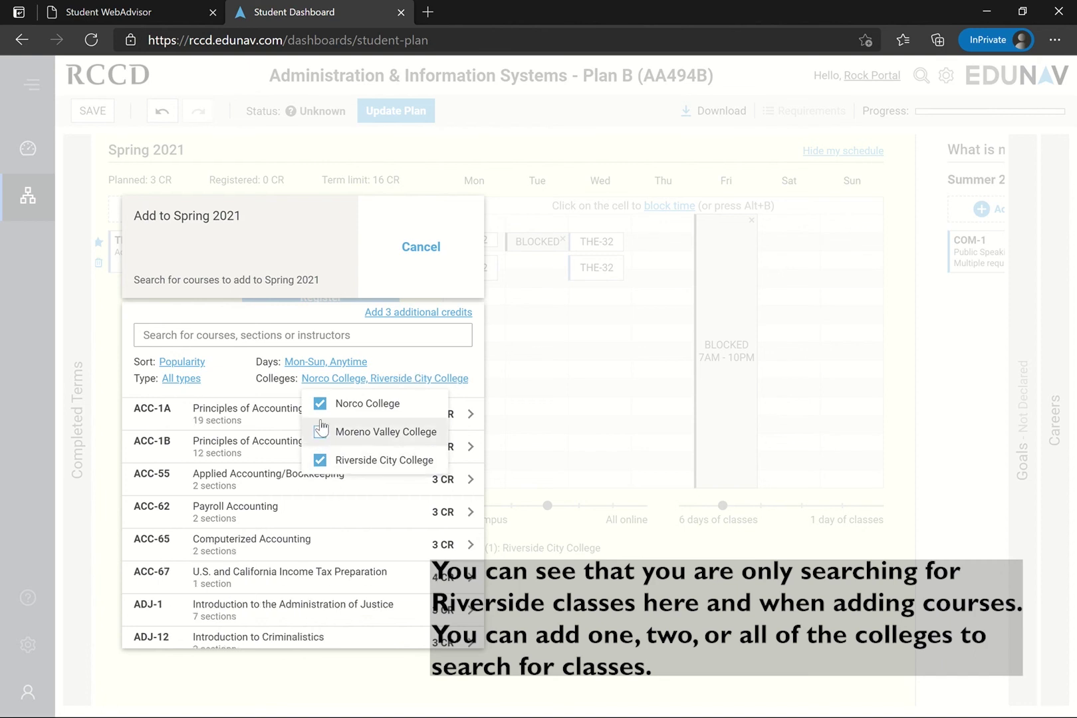
left_click(320, 404)
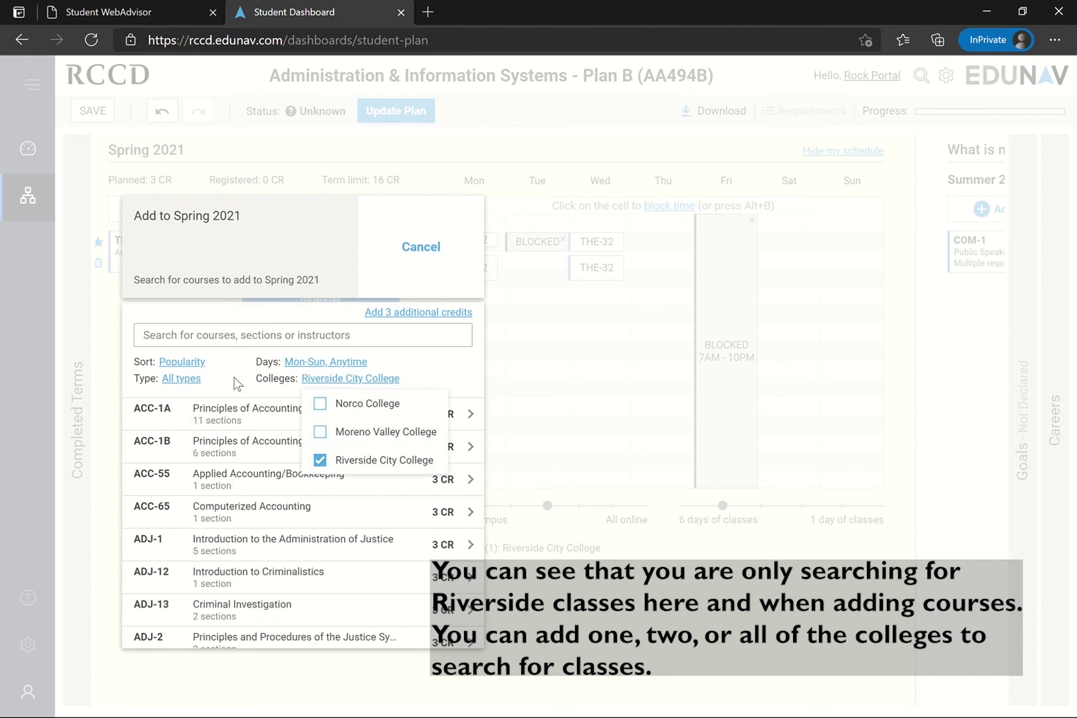
left_click(320, 365)
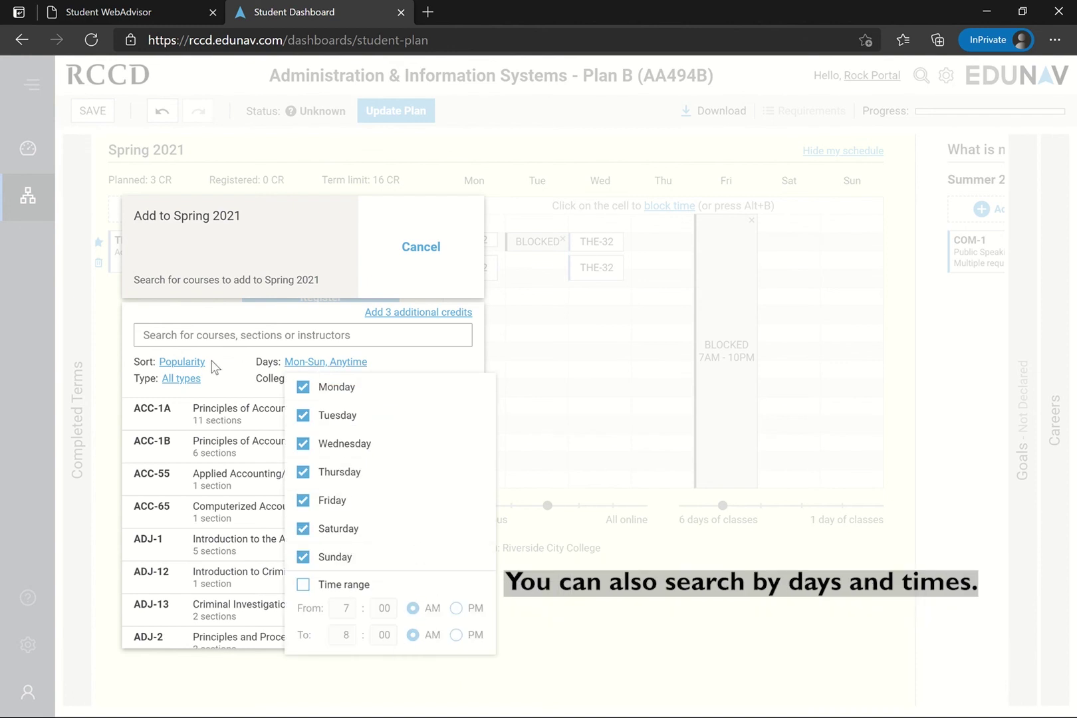
left_click(234, 374)
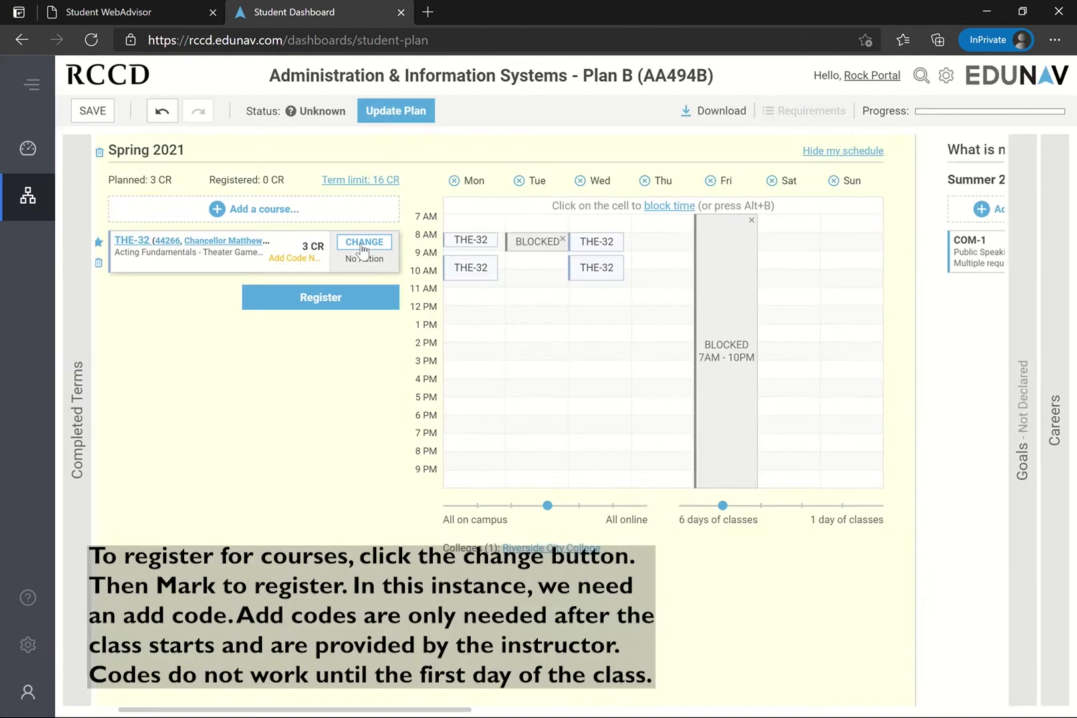
left_click(364, 241)
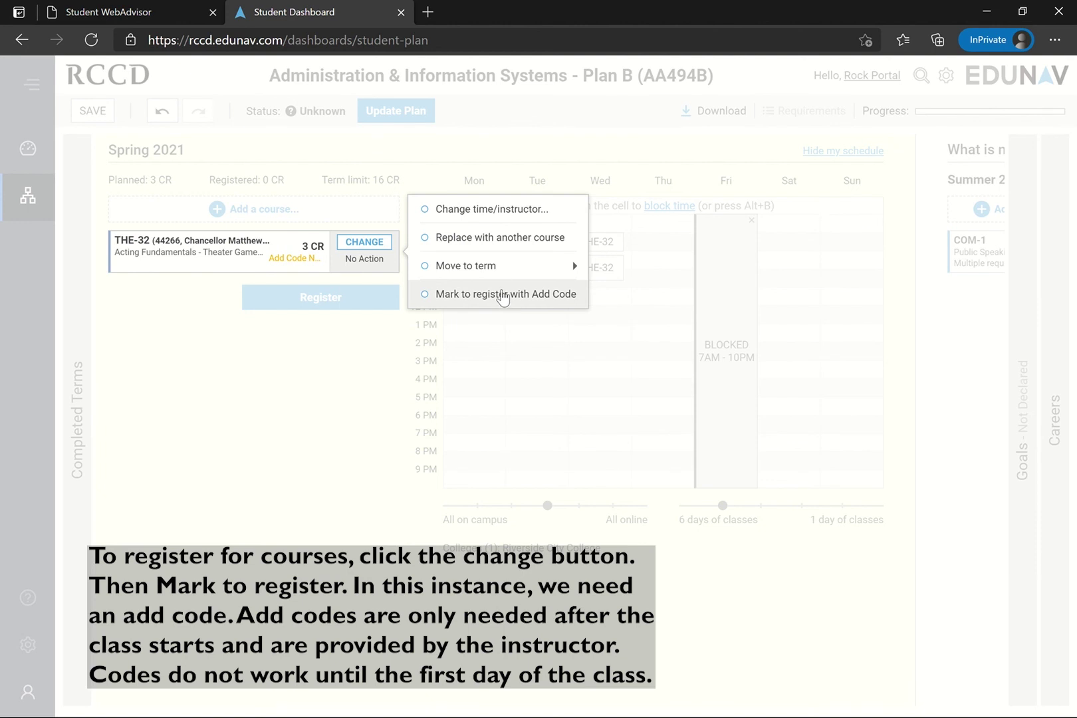
Mark THE-32 section 44266 for add-code registration and enter add code 0000 after the missing-code warning
left_click(502, 297)
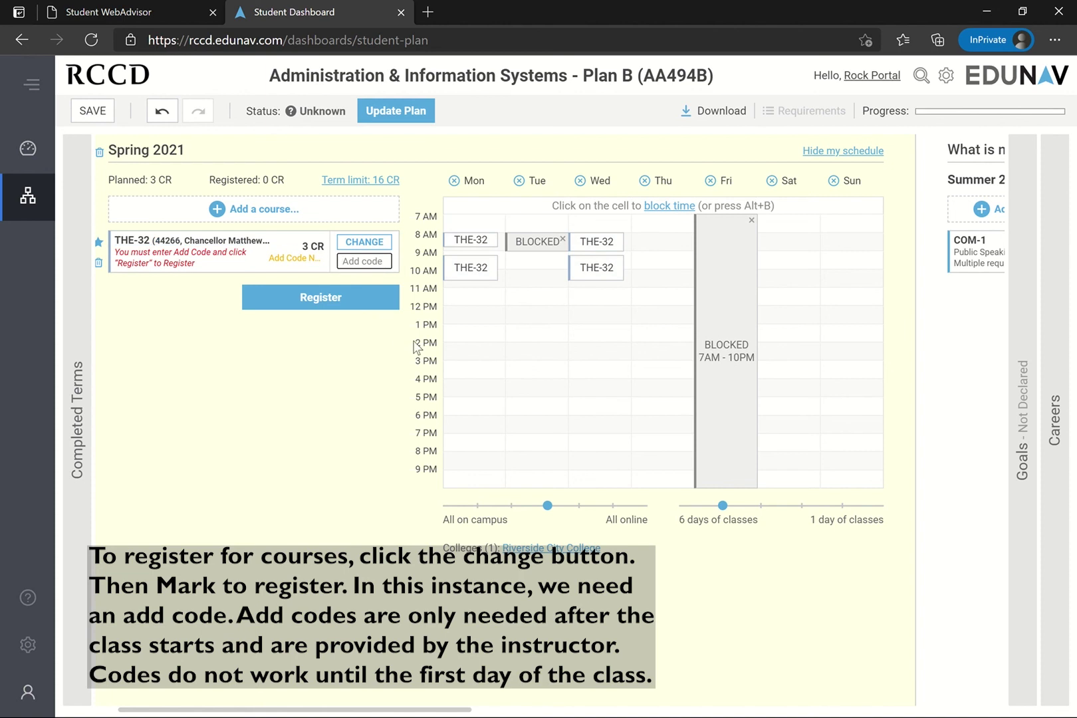
left_click(331, 304)
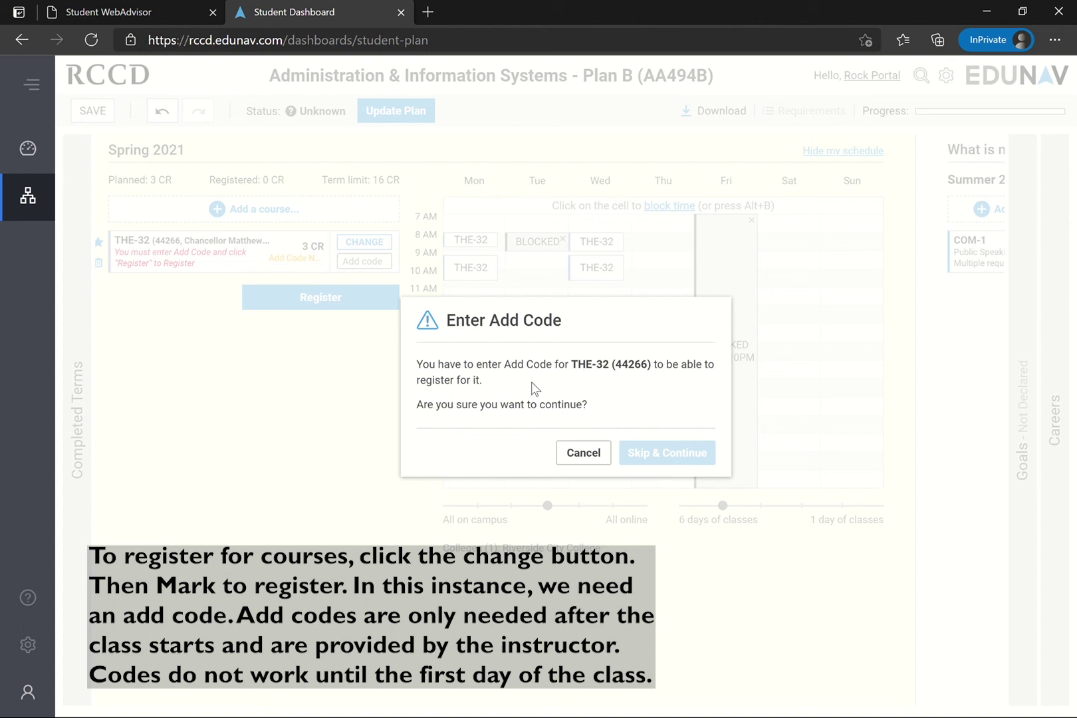
left_click(593, 456)
left_click(358, 264)
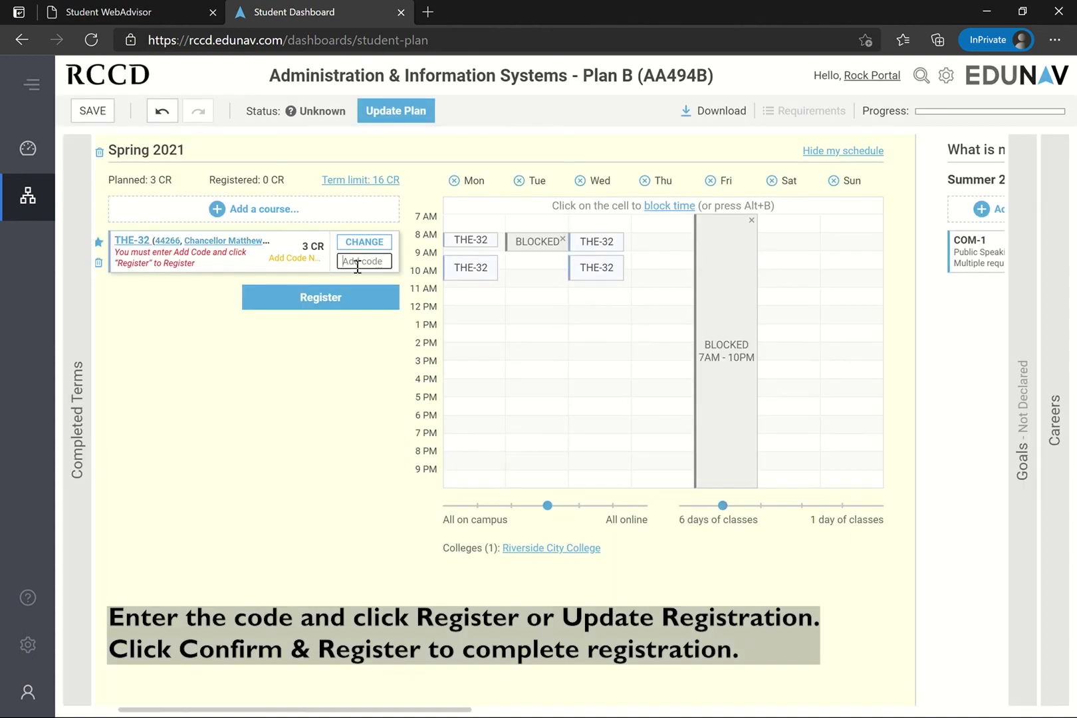
type("00")
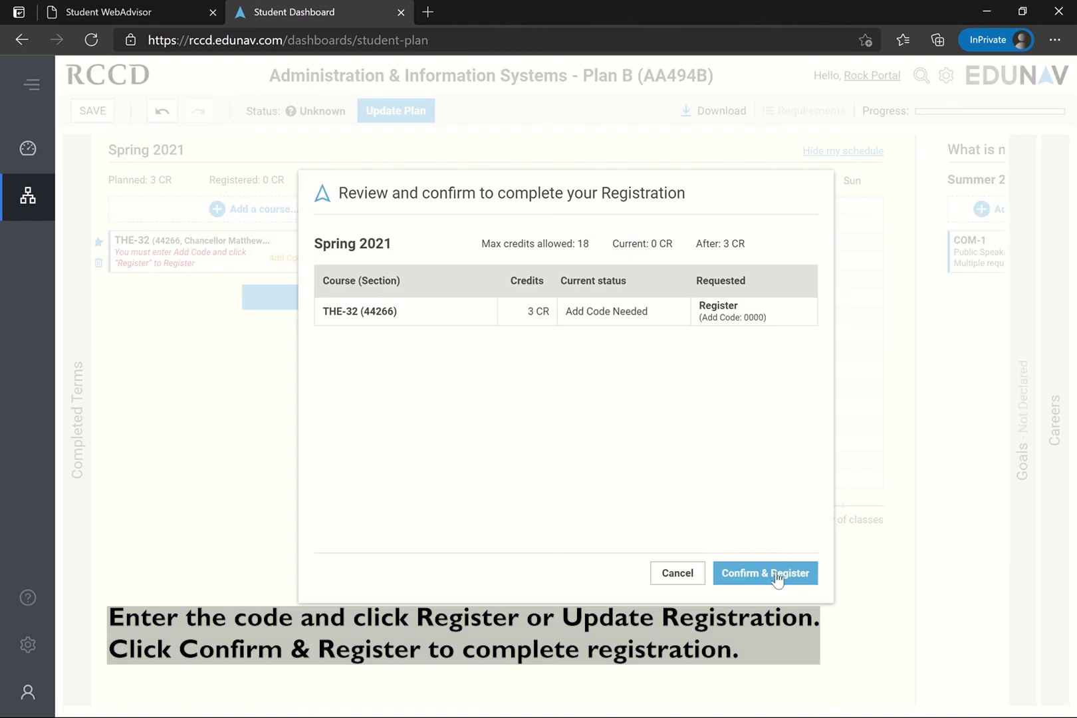
Back out of the review, cancel THE-32's add-code registration, and delete it from Spring 2021
left_click(676, 573)
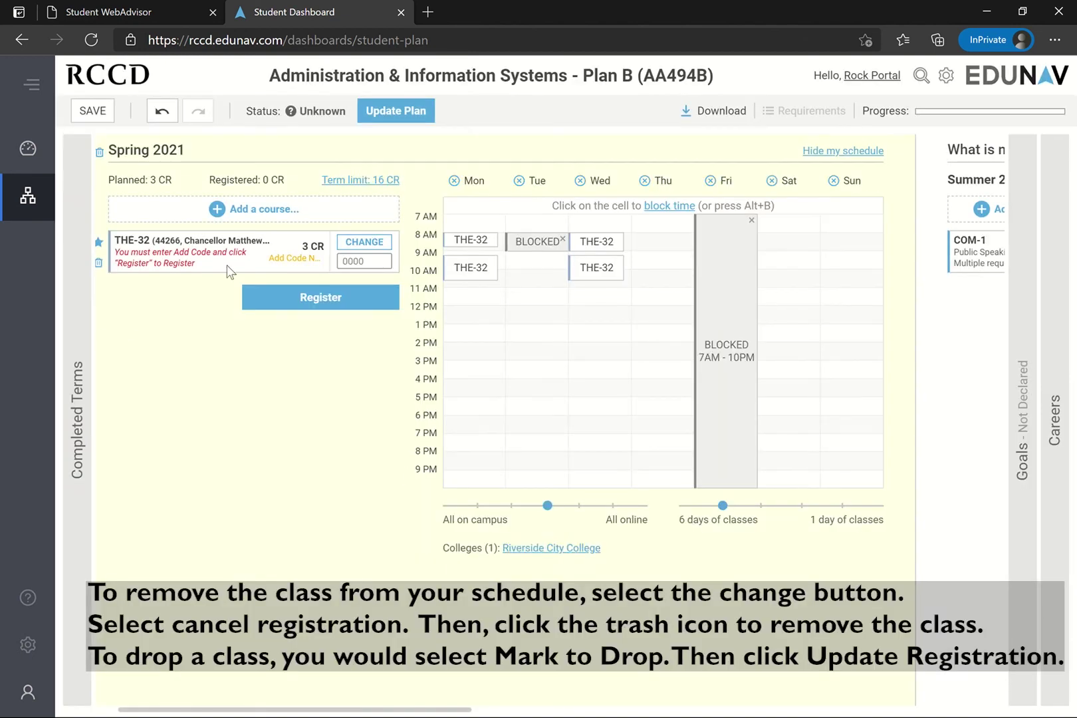
left_click(380, 244)
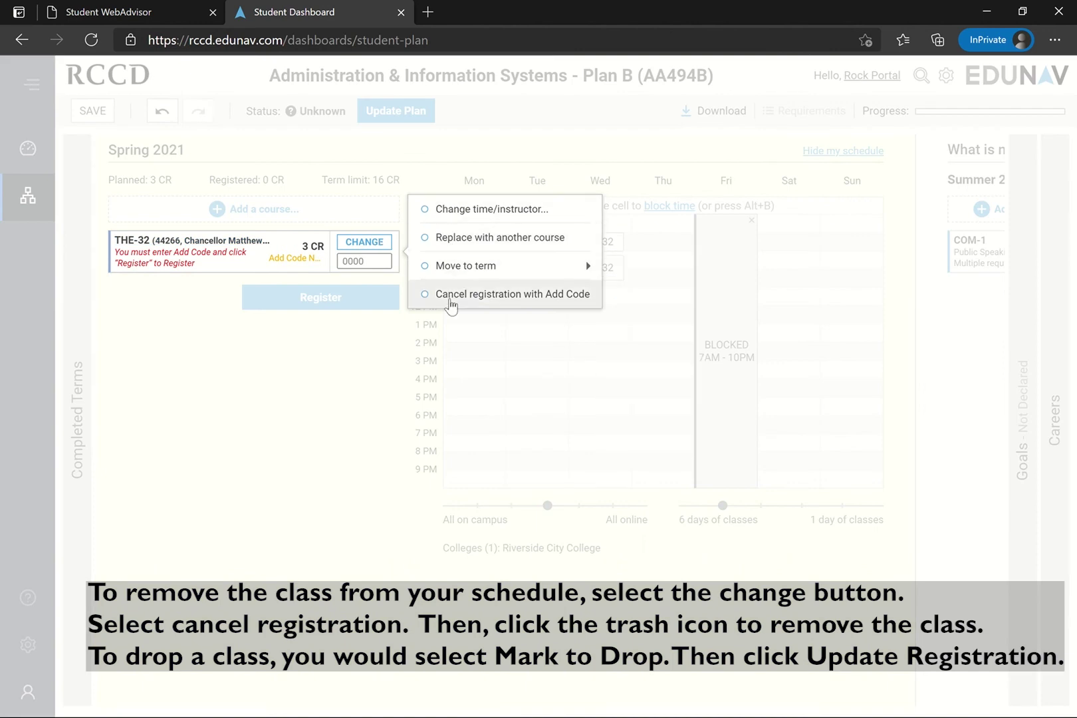
left_click(450, 298)
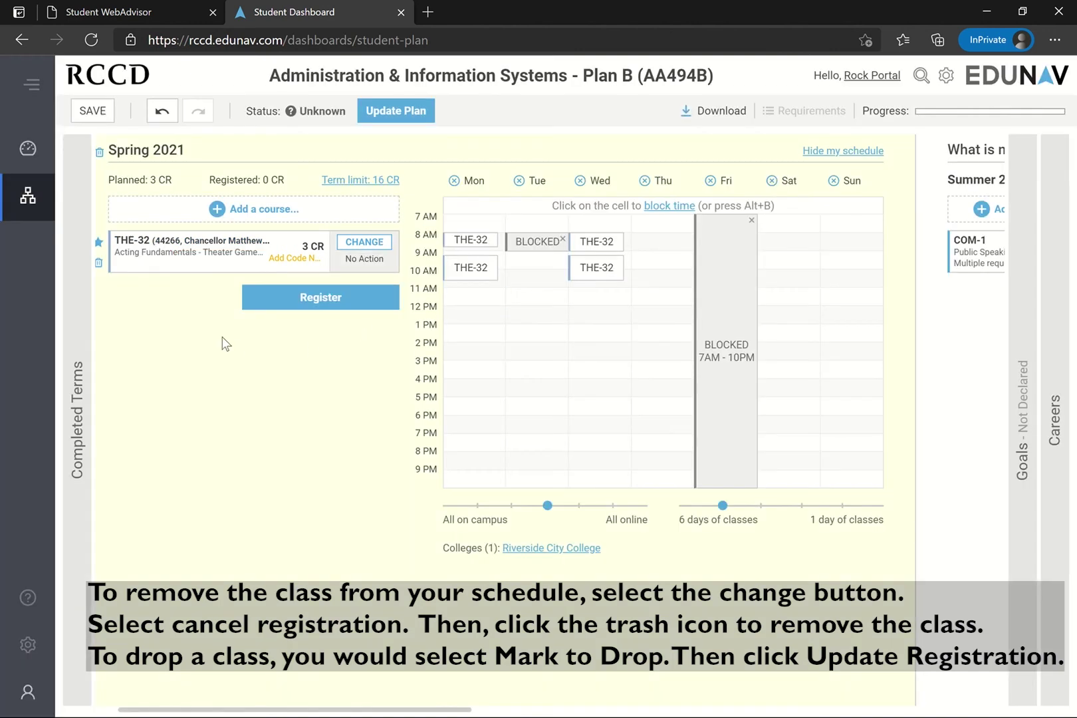
left_click(97, 262)
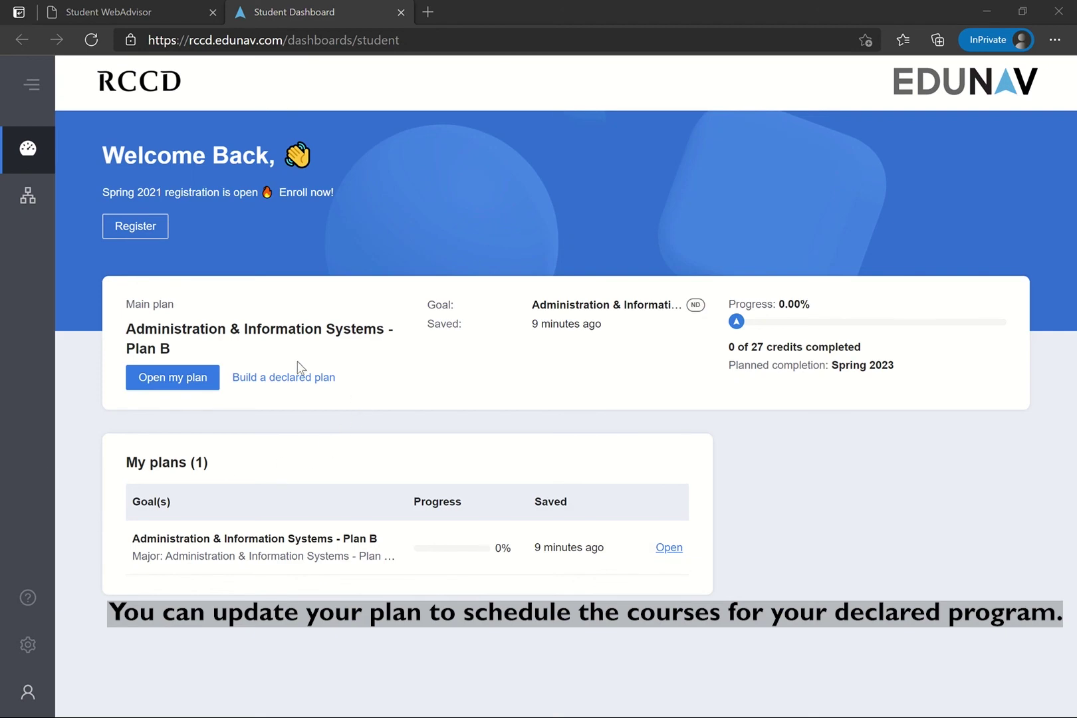
Build a declared plan for the Nursing-Registered Nursing Plan B (AS921B) goal
left_click(281, 377)
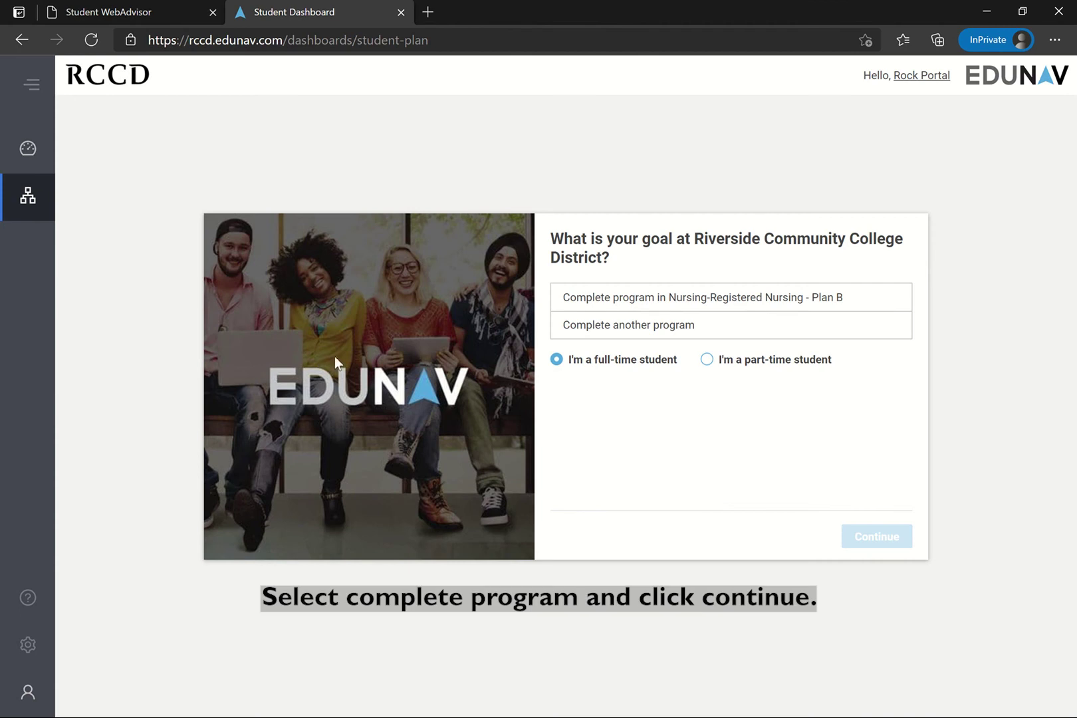
left_click(615, 299)
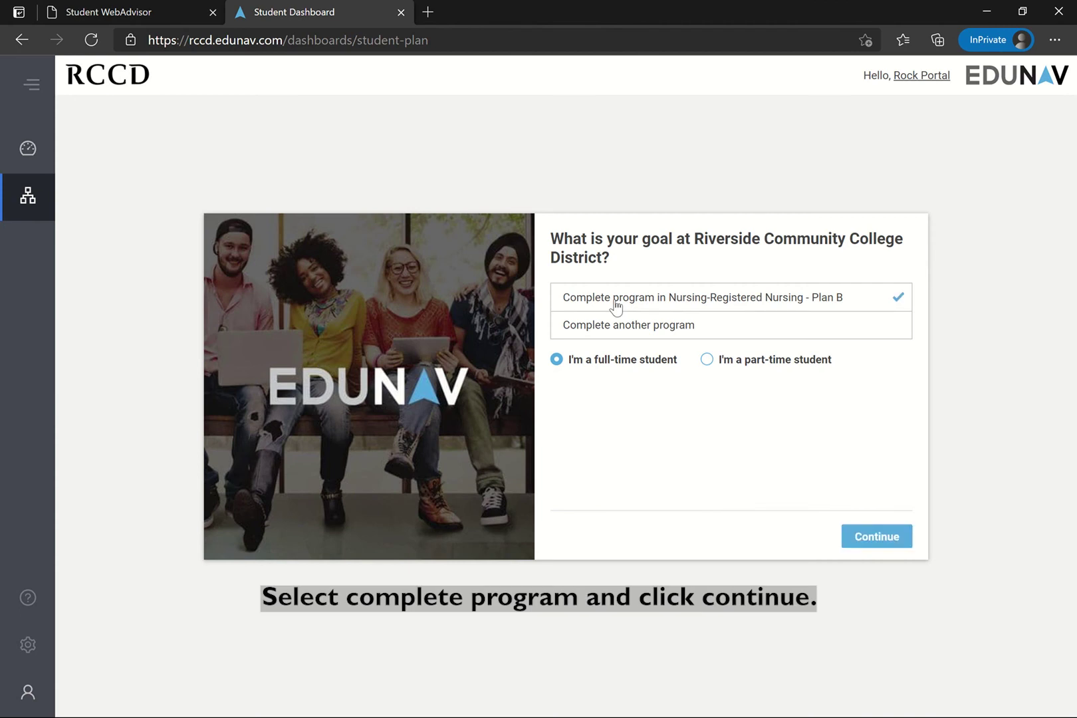
left_click(874, 536)
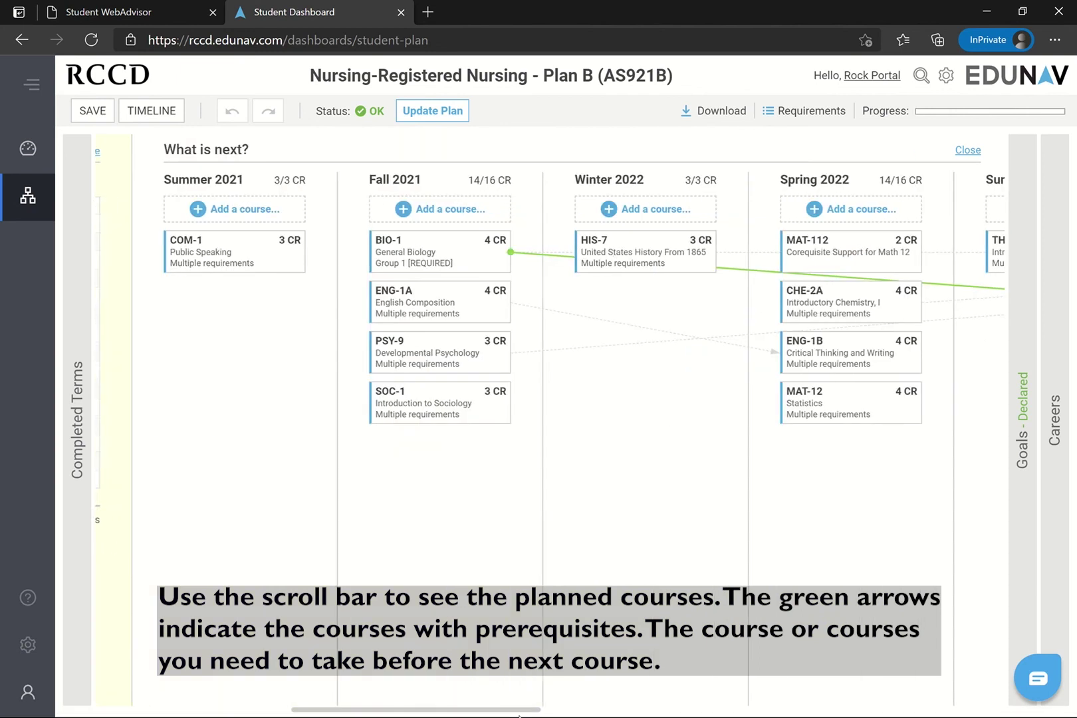
Scroll the plan horizontally to show the planned term columns from Summer 2021 onward
mouse_move(527, 708)
left_mouse_down()
mouse_move(689, 711)
mouse_move(516, 692)
left_mouse_up()
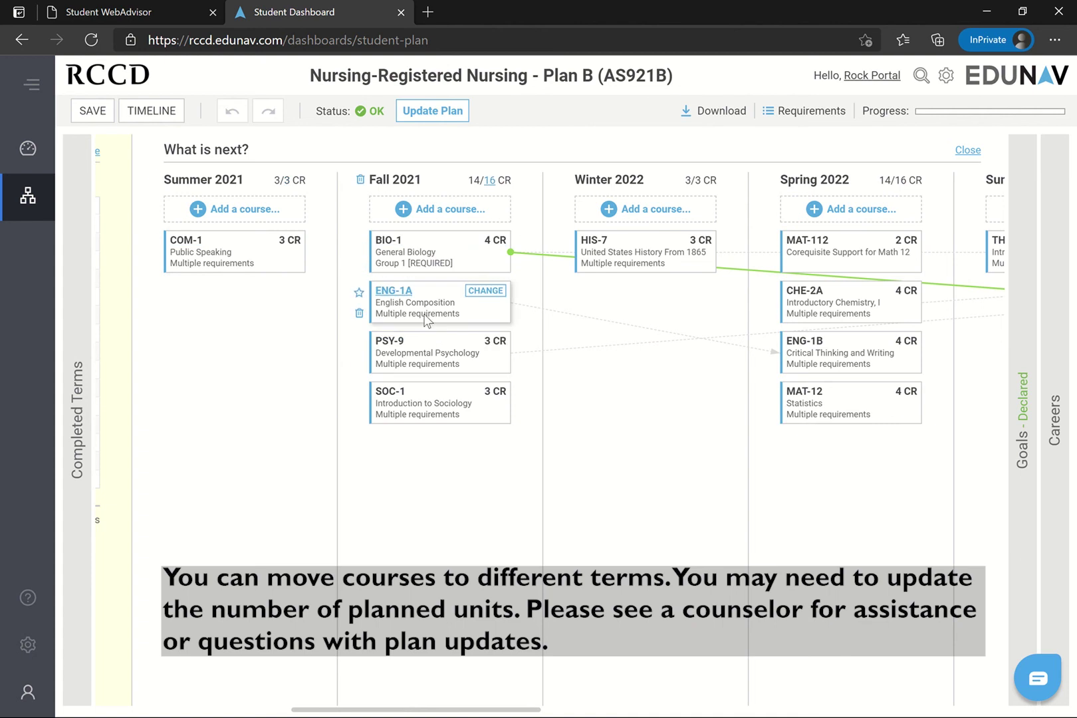
Move ENG-1A into Summer 2021, check its 3-credit target warning, then return it to Fall 2021
mouse_move(432, 312)
left_mouse_down()
mouse_move(240, 300)
mouse_move(219, 317)
left_mouse_up()
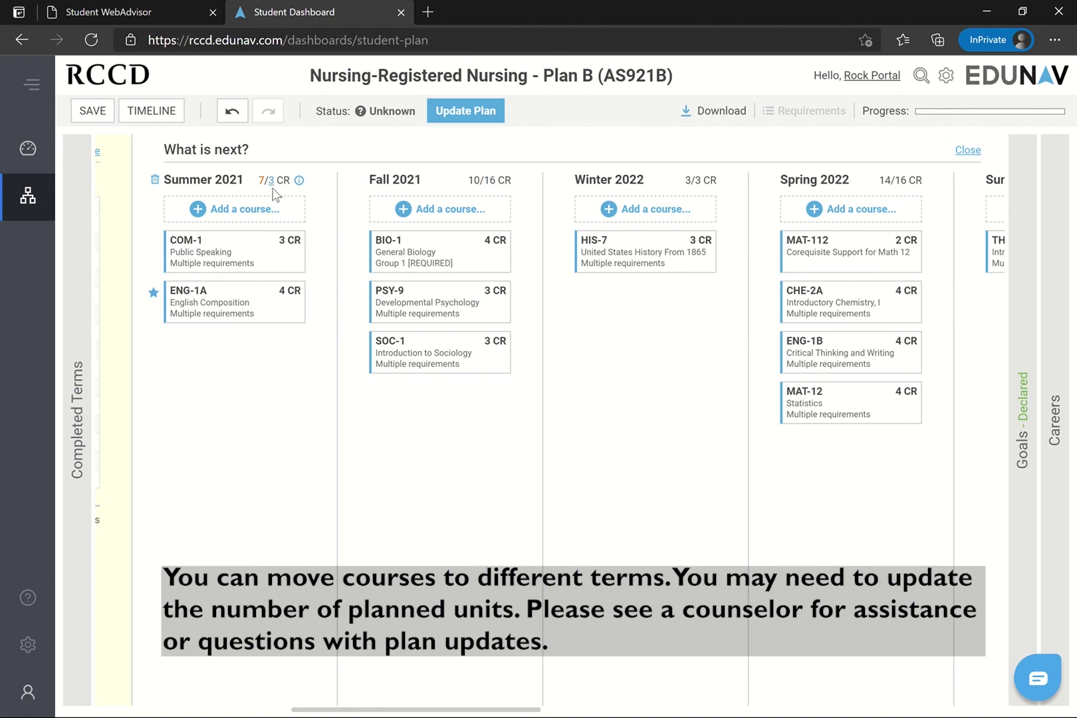
left_click(298, 182)
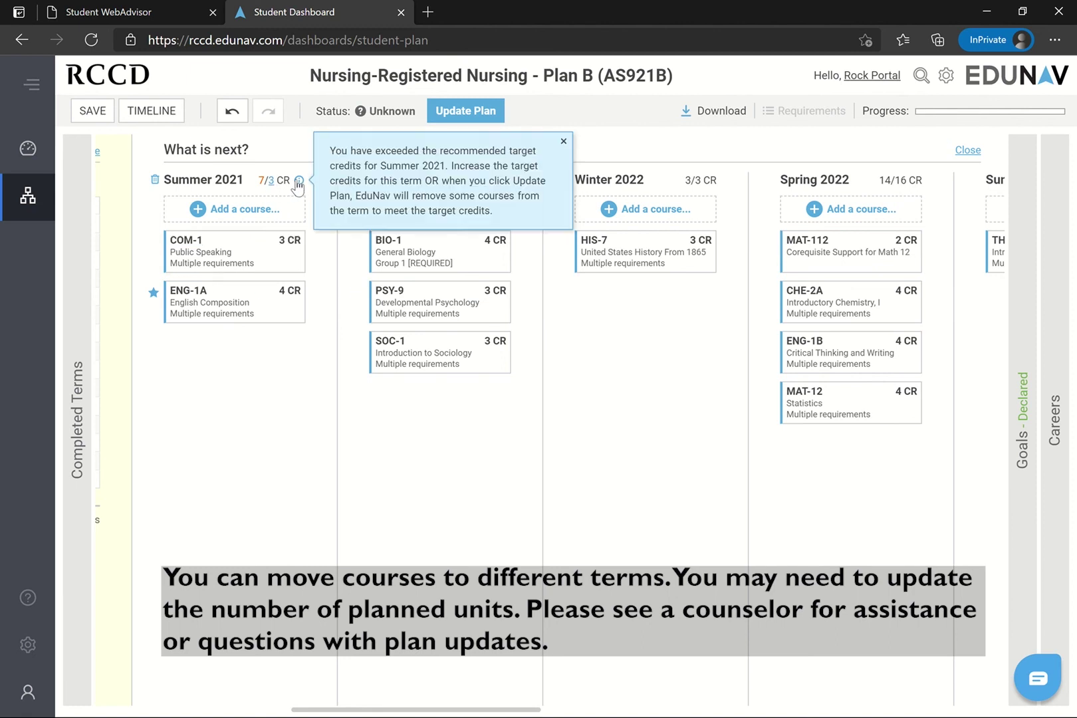
left_click(563, 141)
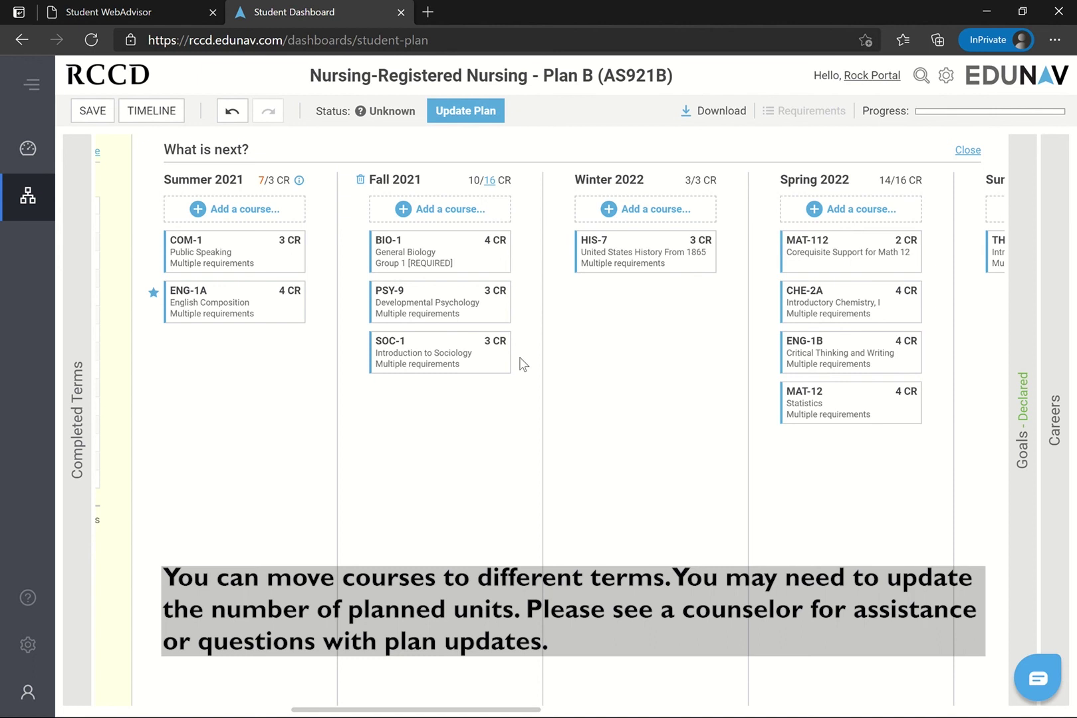
mouse_move(226, 304)
left_mouse_down()
mouse_move(440, 381)
mouse_move(226, 296)
left_mouse_up()
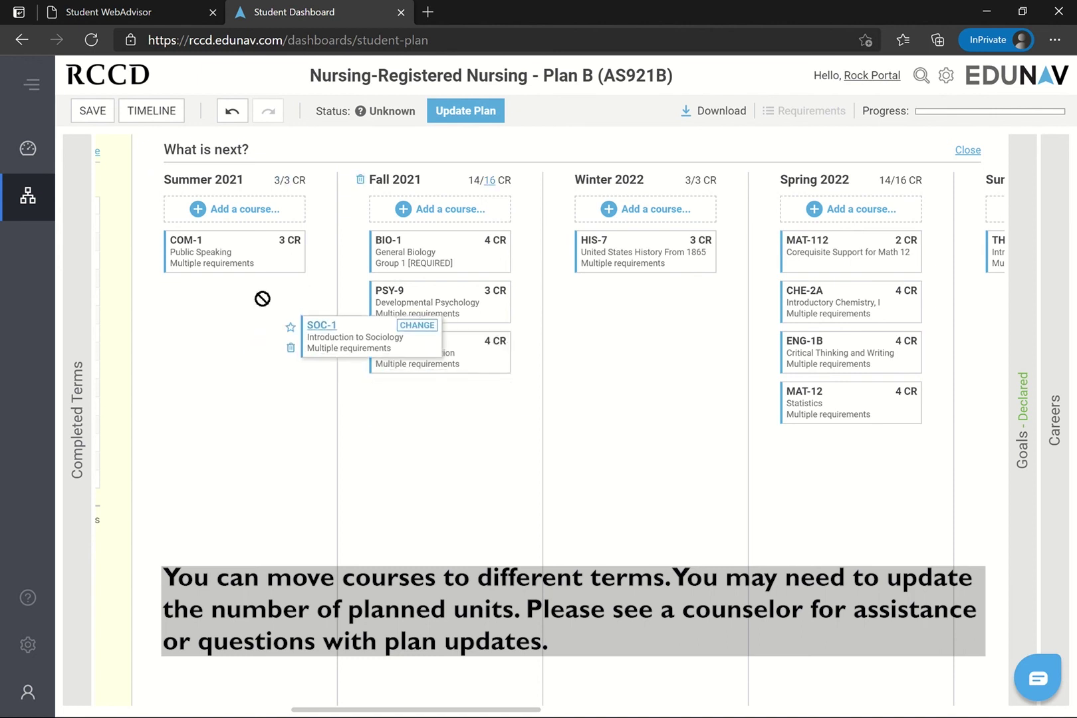